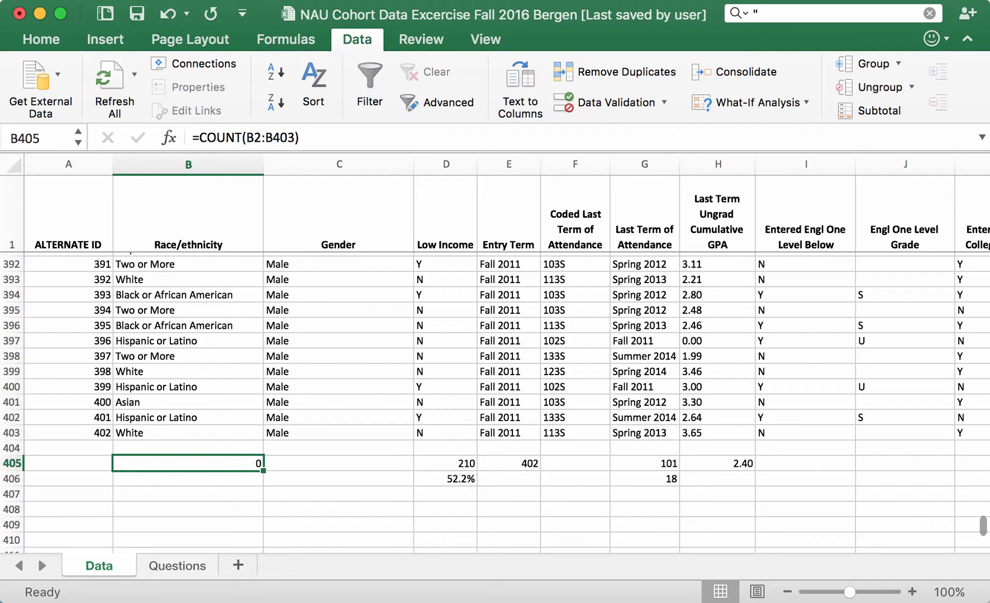
# Look through the cohort records from the first to the last and select row 403, the final data row
pyautogui.scroll(20, 363, 386)
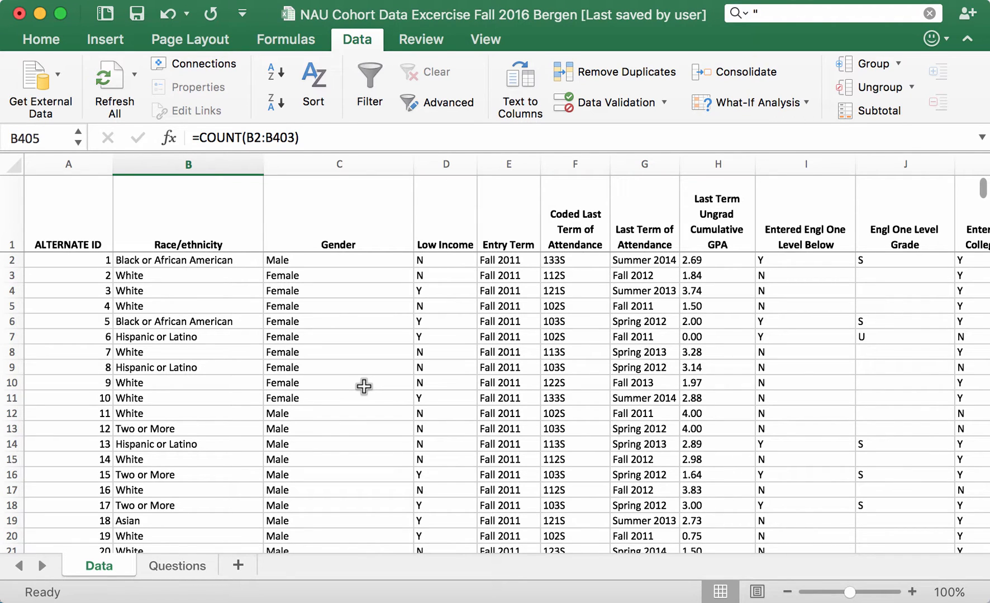
pyautogui.scroll(-1, 363, 386)
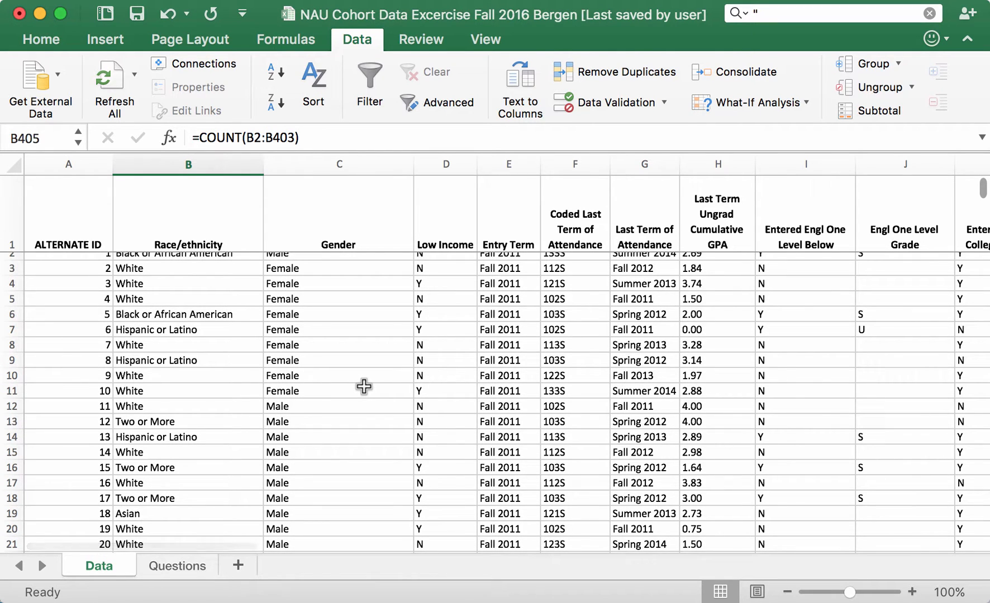
pyautogui.scroll(1, 364, 386)
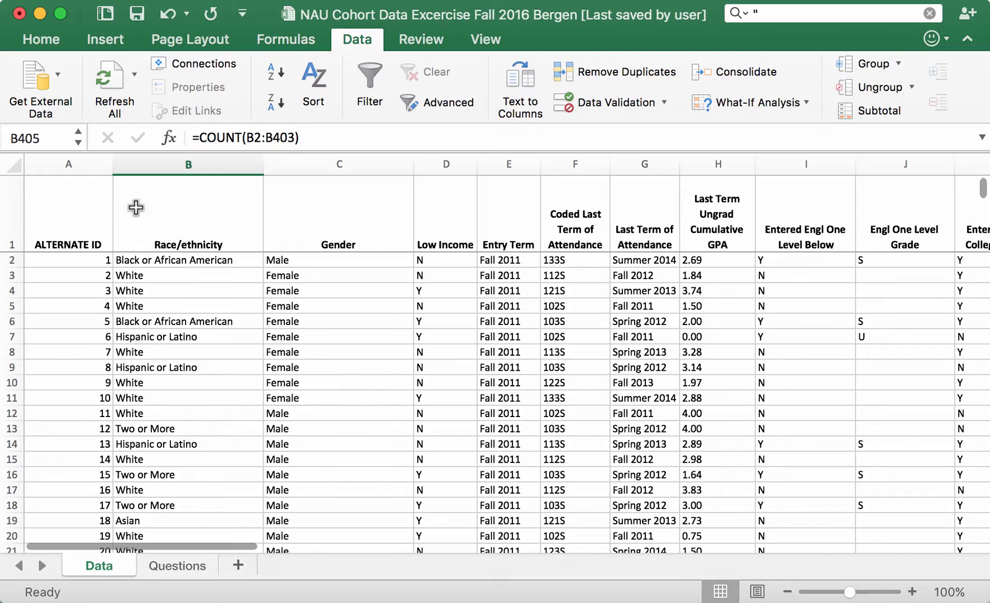
pyautogui.scroll(-20, 465, 453)
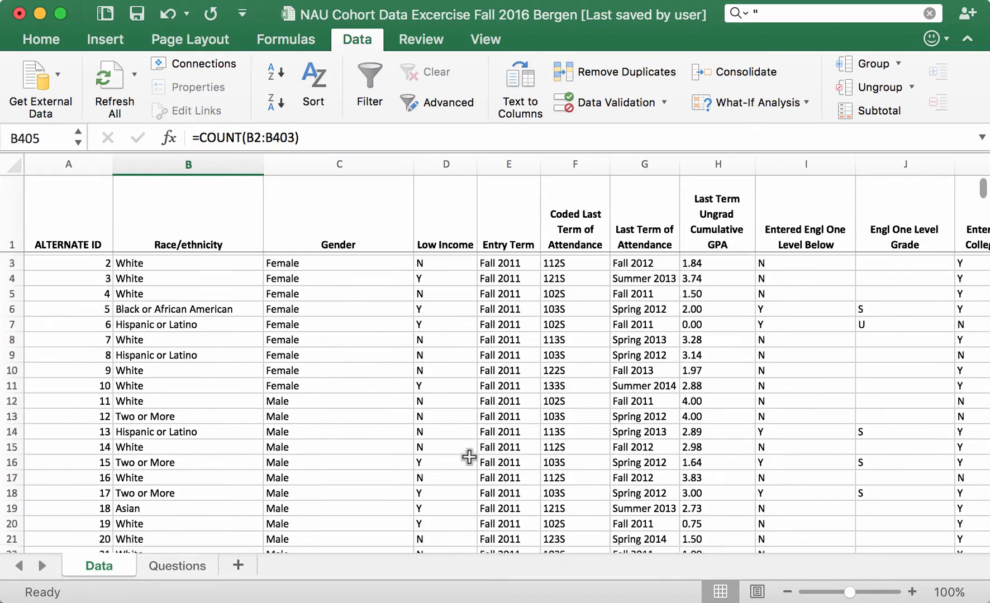
pyautogui.scroll(-20, 469, 457)
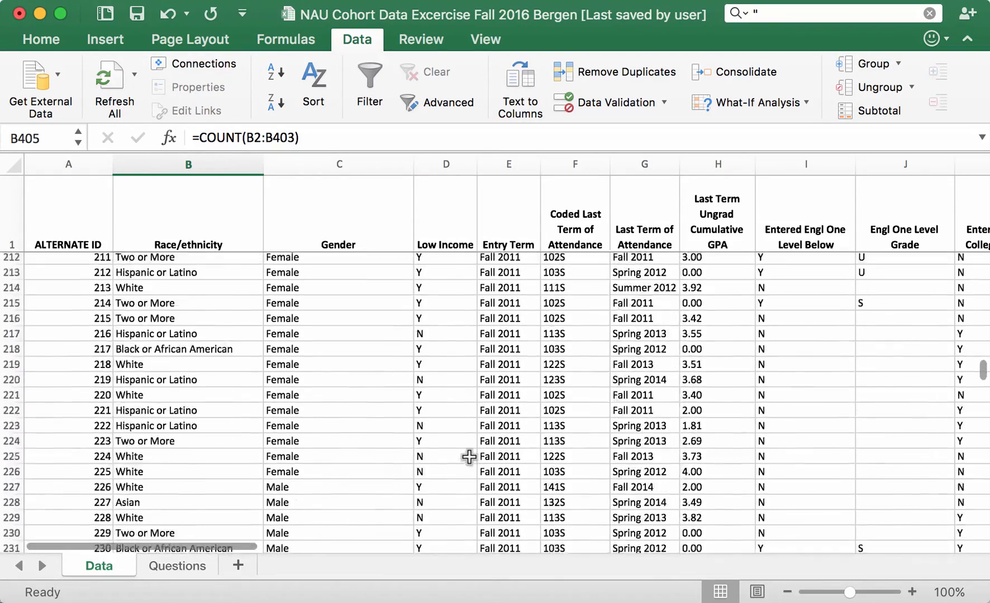
pyautogui.scroll(-15, 469, 457)
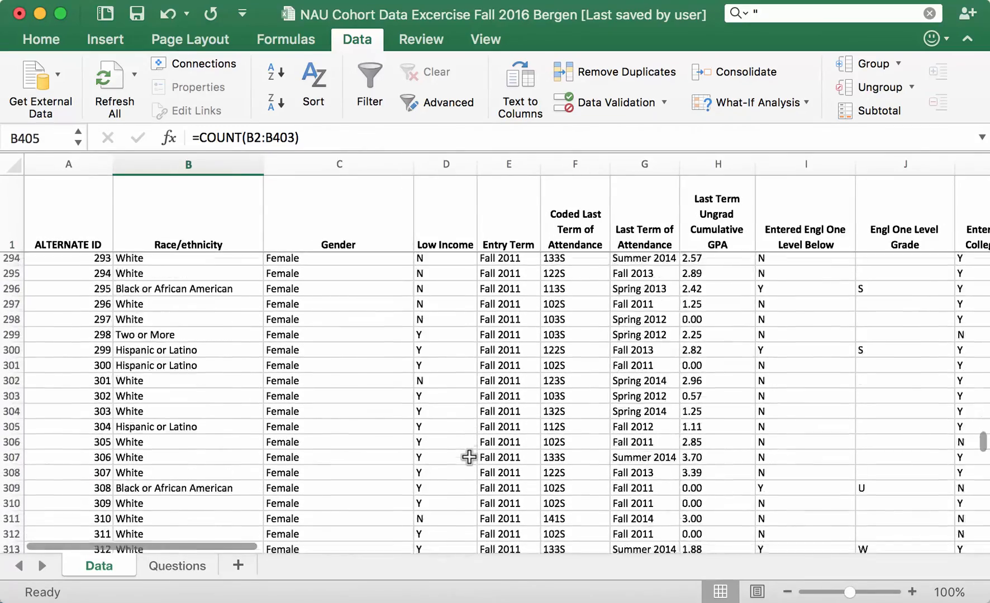
pyautogui.scroll(-15, 469, 457)
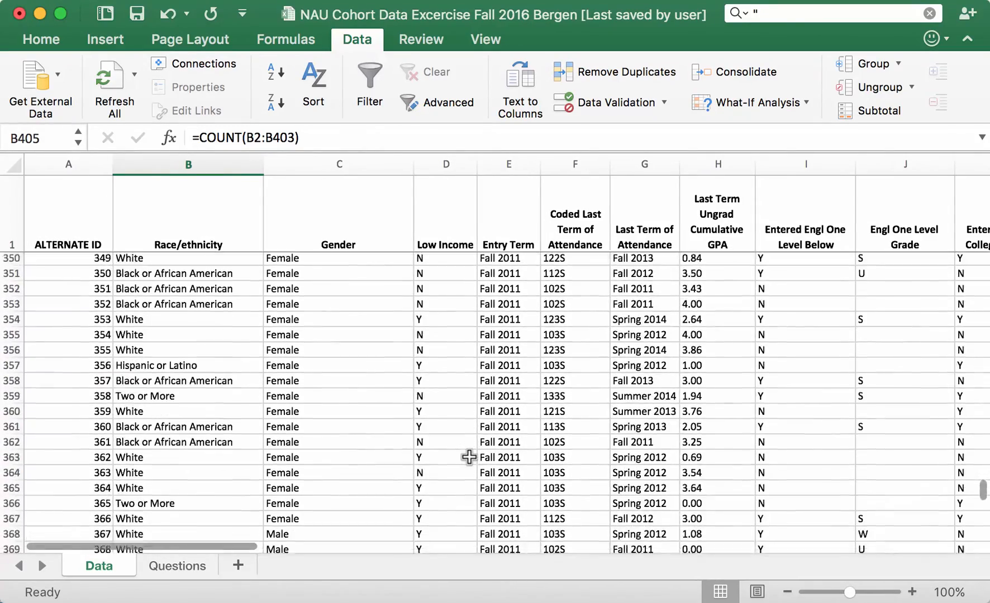
pyautogui.scroll(5, 469, 457)
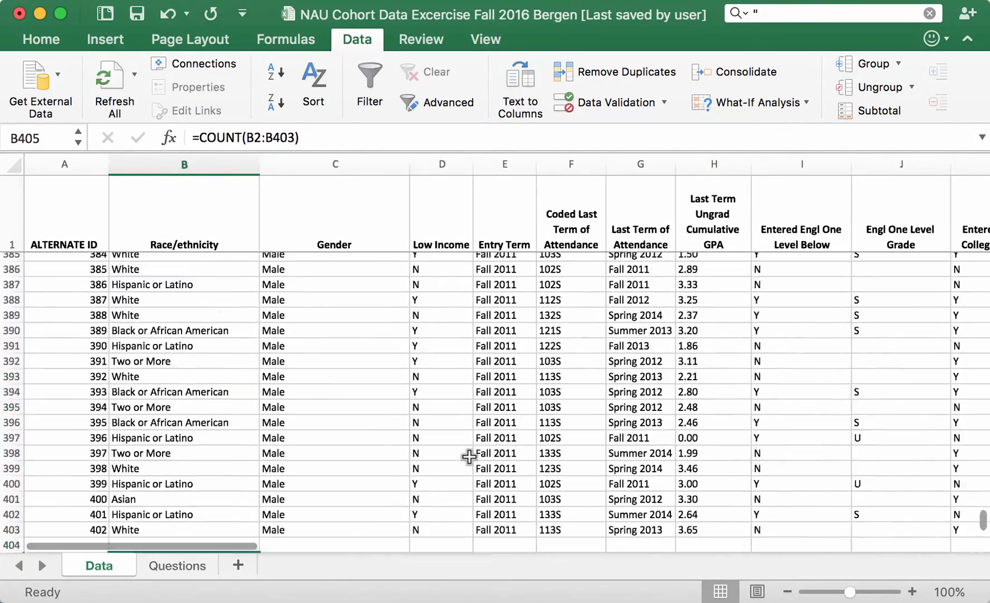
pyautogui.scroll(-2, 463, 453)
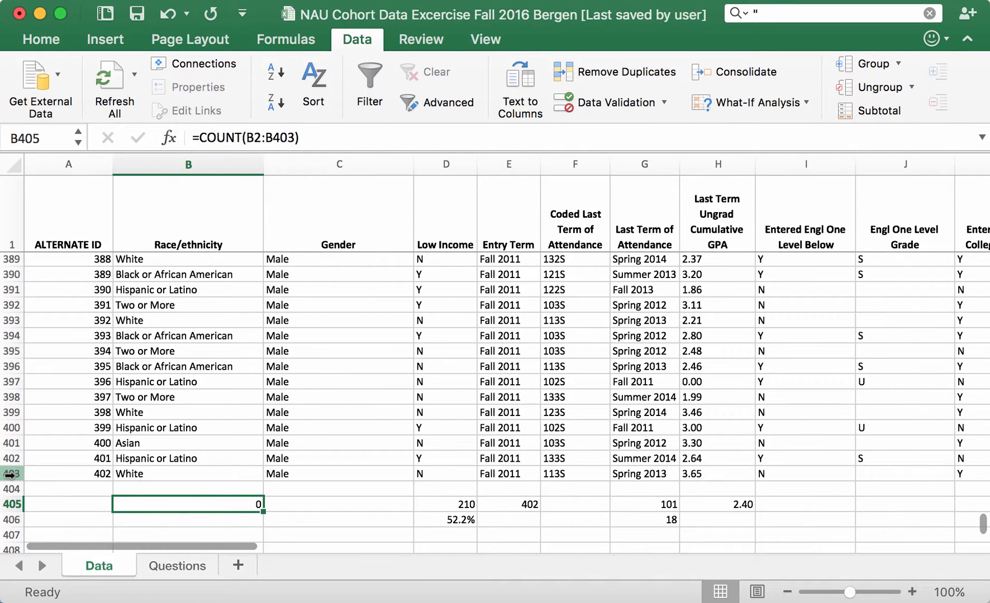
pyautogui.click(10, 473)
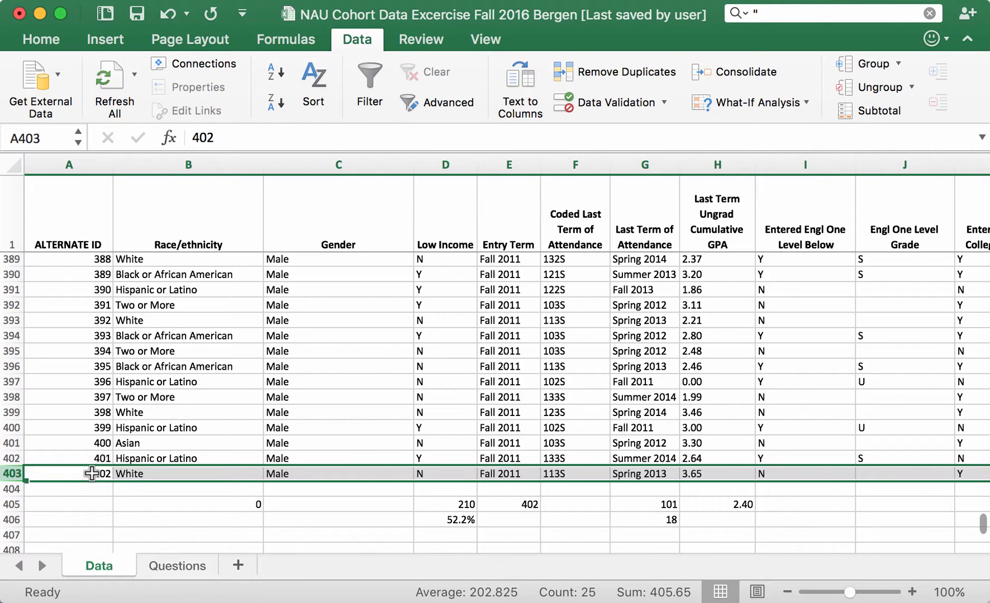
# Compare the first and last ALTERNATE ID values and examine the summary rows beneath the records
pyautogui.scroll(20, 84, 356)
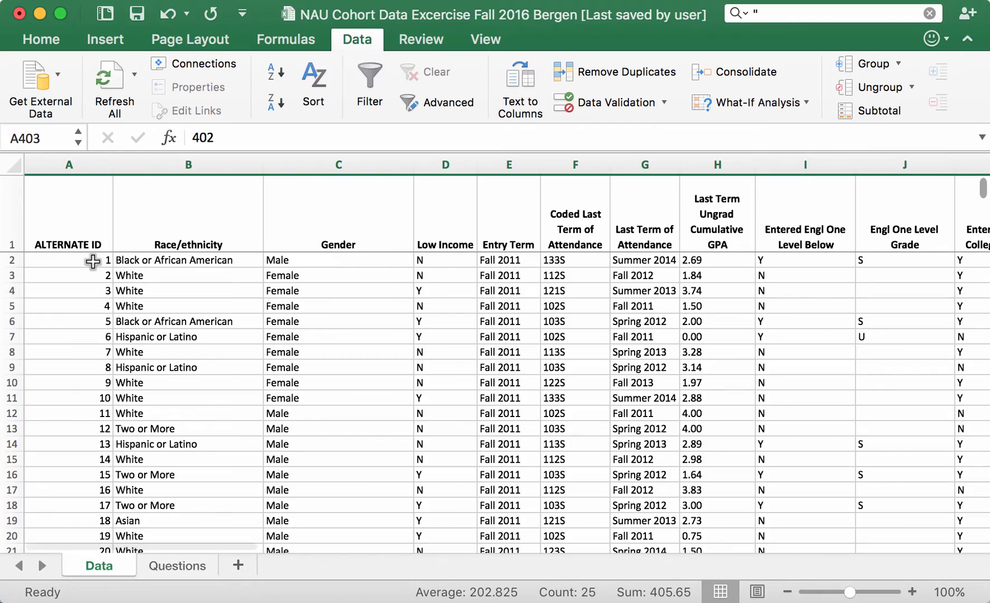
pyautogui.scroll(-15, 79, 454)
pyautogui.scroll(-12, 79, 455)
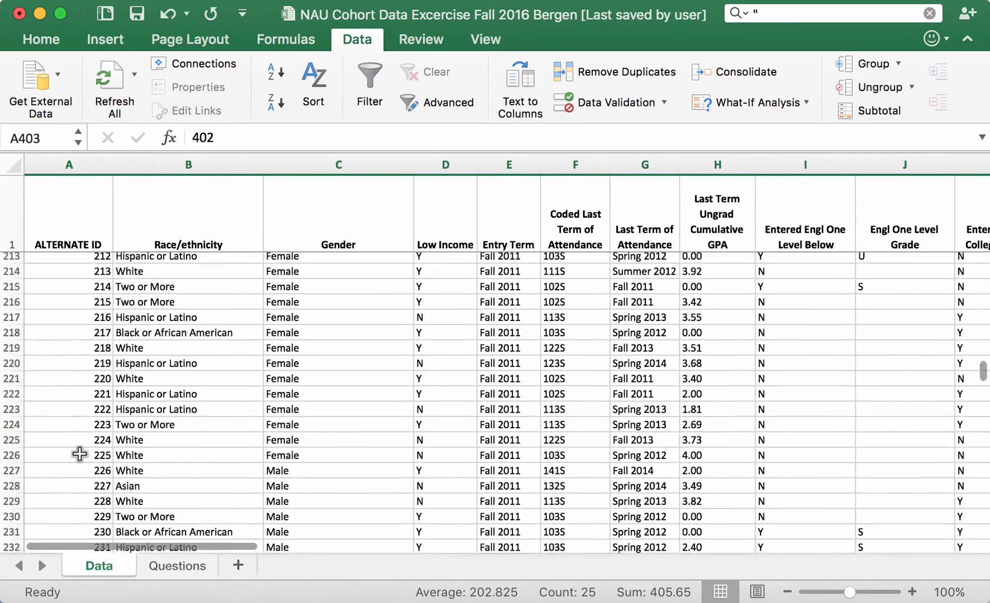
pyautogui.scroll(-8, 79, 454)
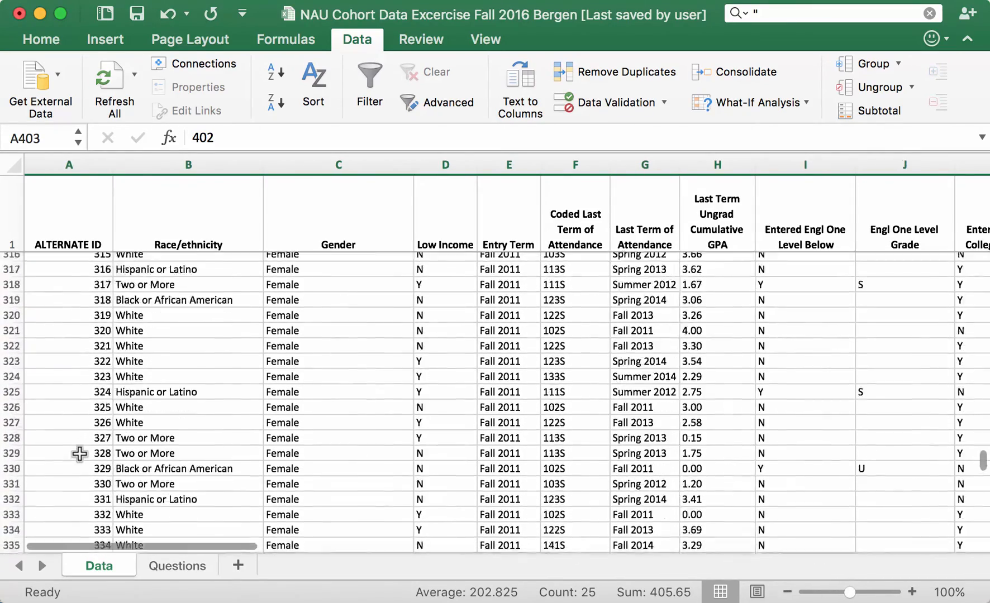
pyautogui.scroll(-8, 79, 454)
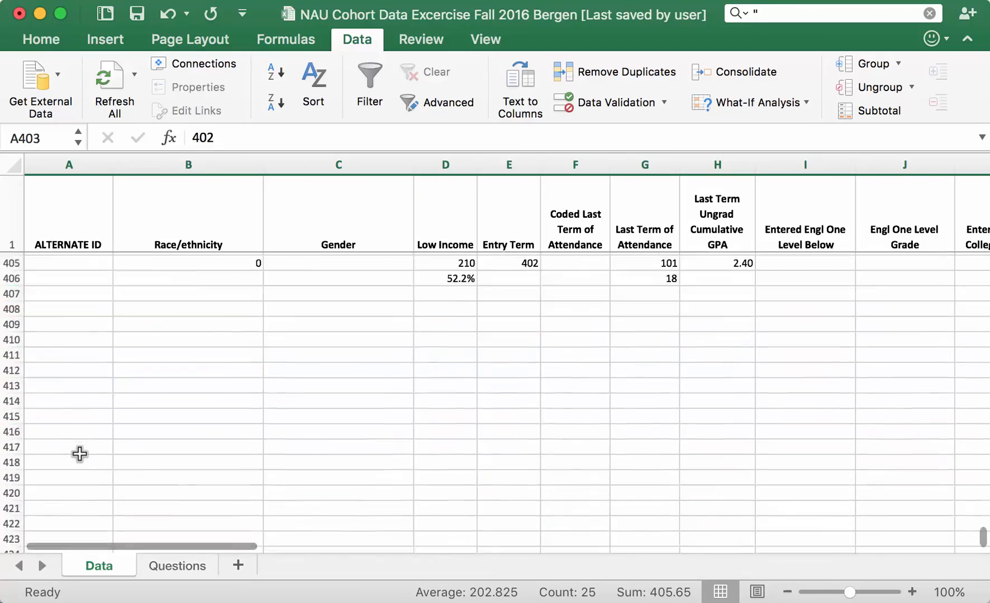
pyautogui.scroll(8, 80, 454)
pyautogui.scroll(-3, 79, 454)
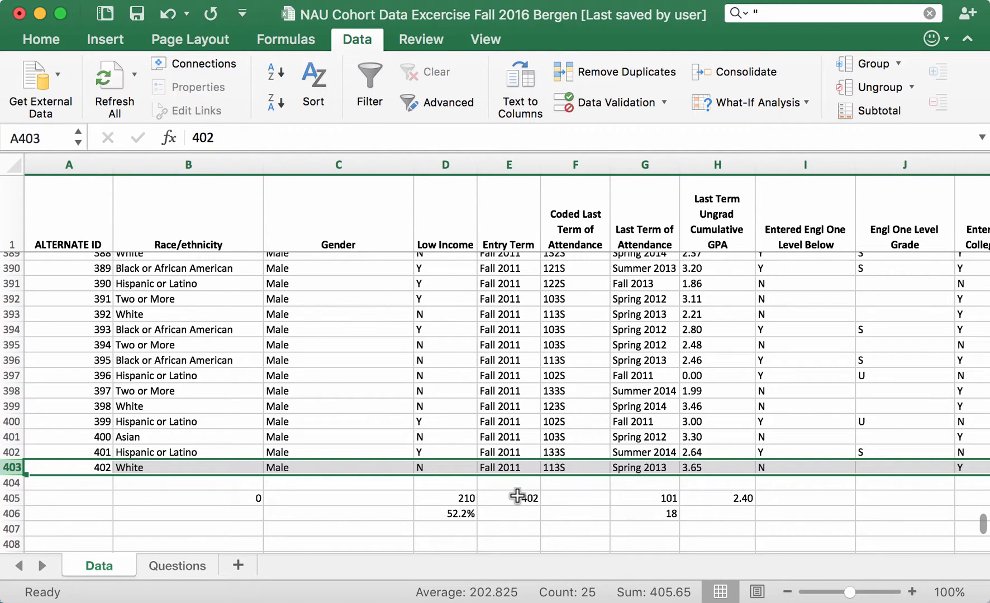
# Select the Entry Term column and review its entries over all the student records
pyautogui.click(511, 165)
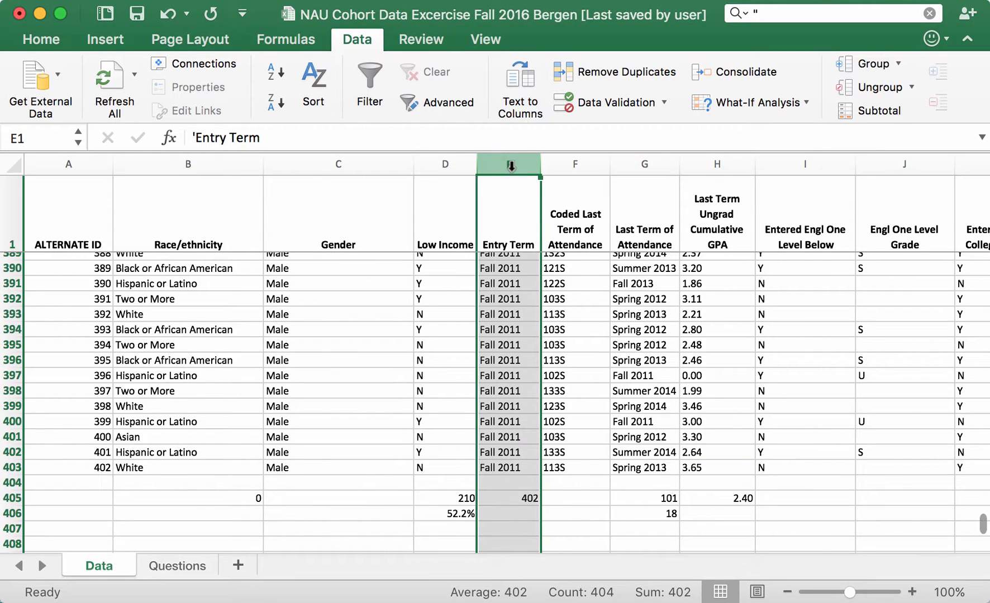
pyautogui.scroll(15, 512, 416)
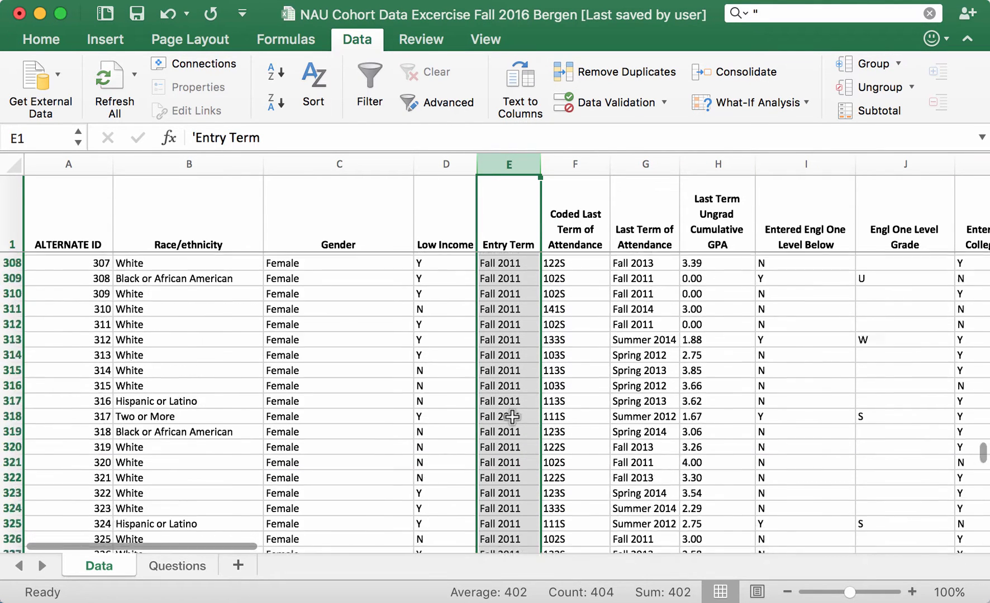
pyautogui.scroll(20, 512, 417)
pyautogui.scroll(-20, 512, 416)
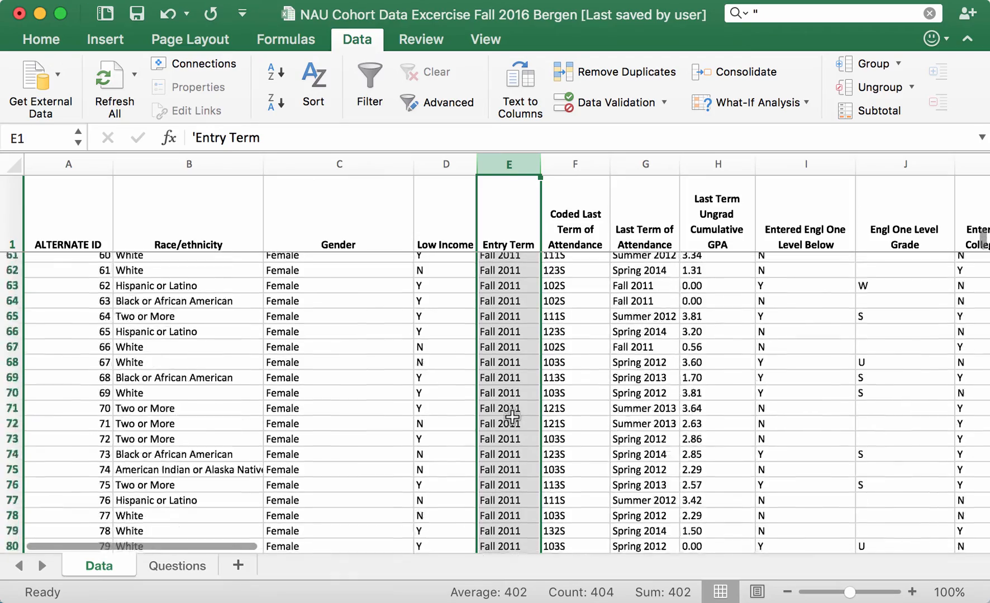
pyautogui.scroll(-20, 511, 417)
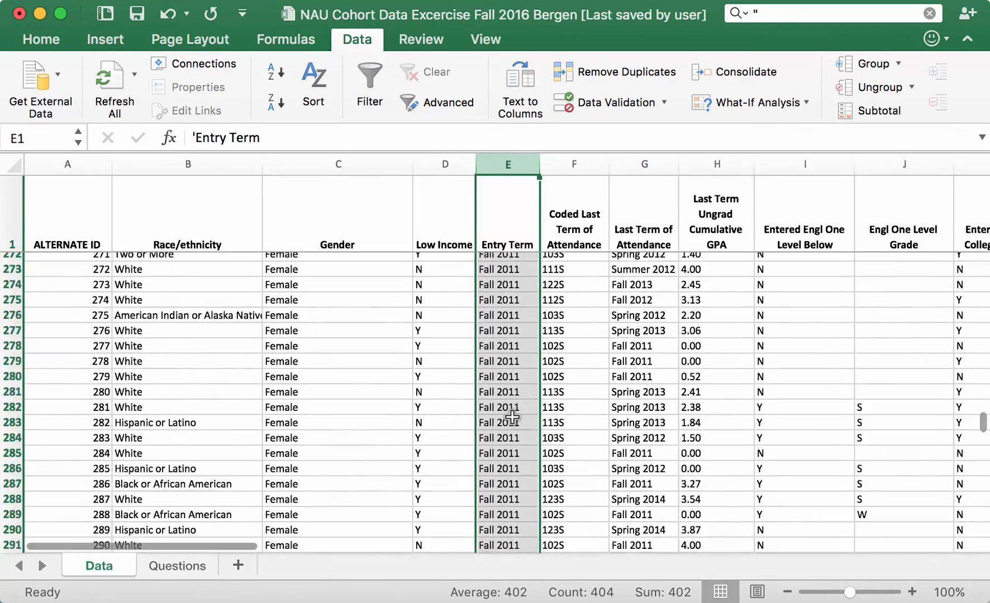
pyautogui.scroll(5, 511, 417)
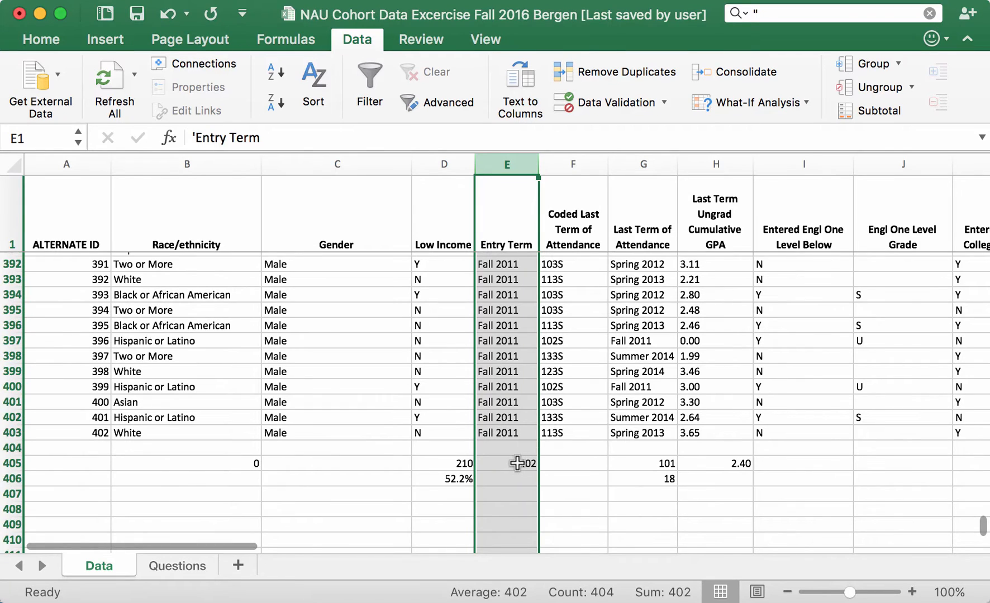
# Clear the existing formula in E405 beneath the Entry Term column, keeping only the equals sign
pyautogui.click(517, 462)
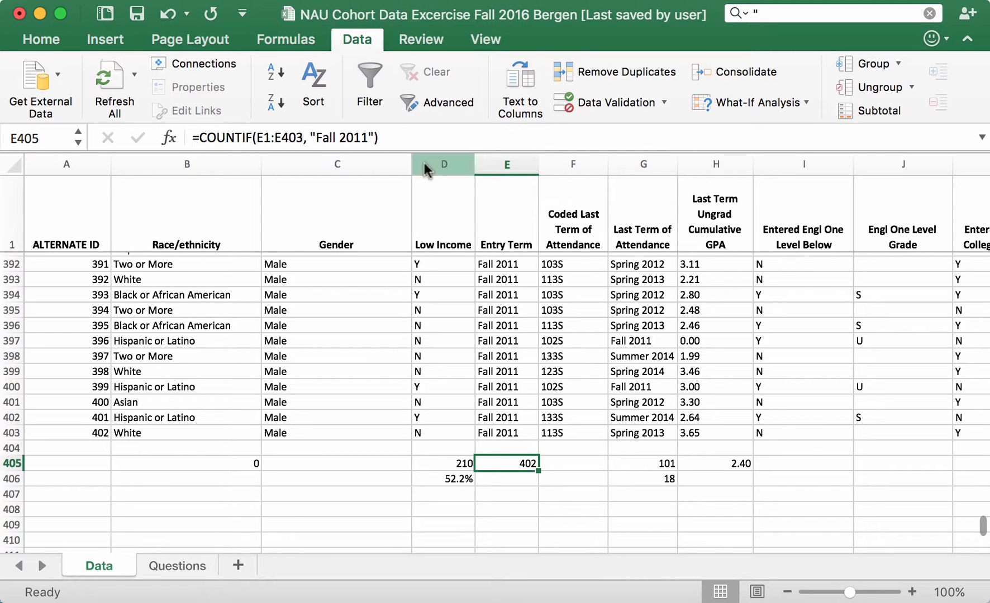
pyautogui.moveTo(397, 137); pyautogui.dragTo(192, 138)
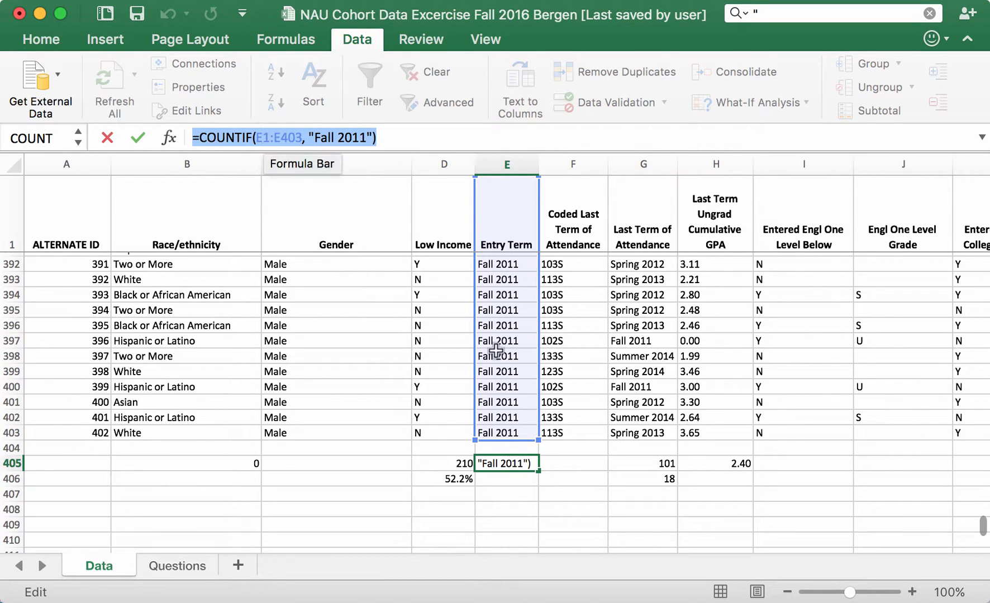
pyautogui.click(16, 432)
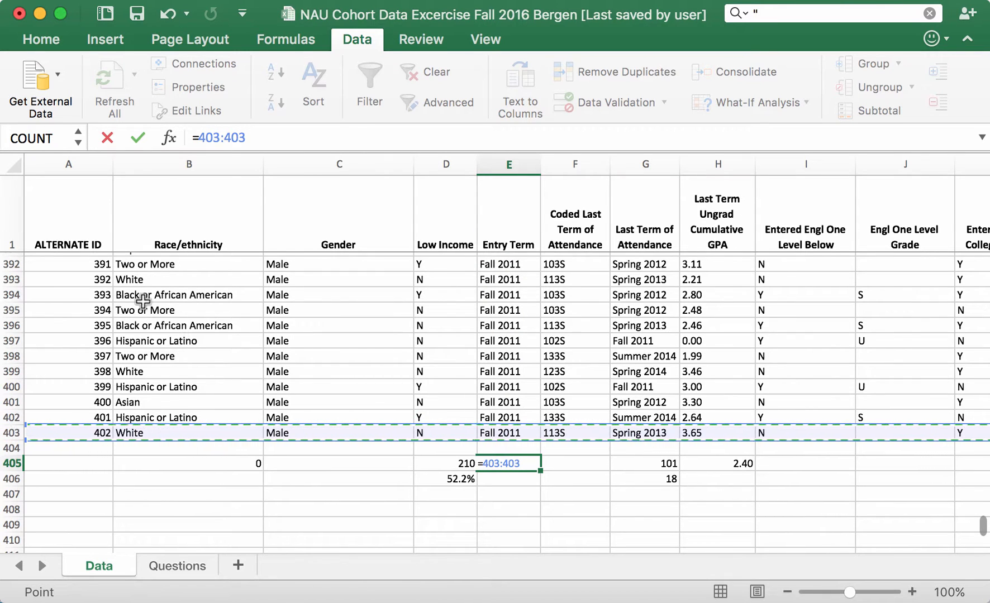
pyautogui.press('BackSpace')
pyautogui.press('BackSpace')
pyautogui.press('BackSpace')
pyautogui.press('BackSpace')
pyautogui.press('BackSpace')
pyautogui.press('BackSpace')
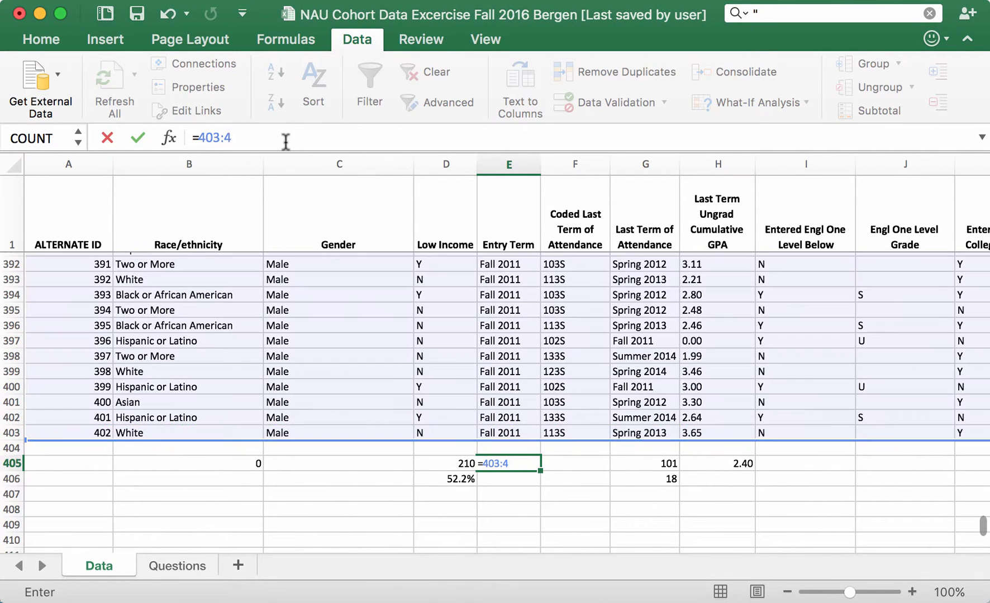
pyautogui.press('BackSpace')
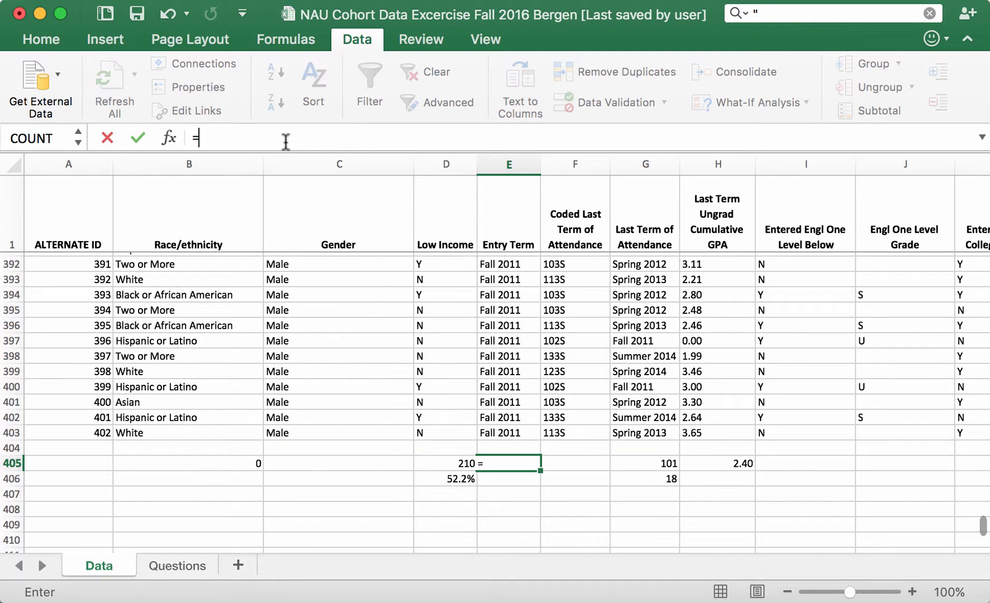
# Complete the formula in E405 as =COUNTIF(E2:E403, "Fall 2011") to count the students who entered in Fall 2011
pyautogui.write('Countif(')
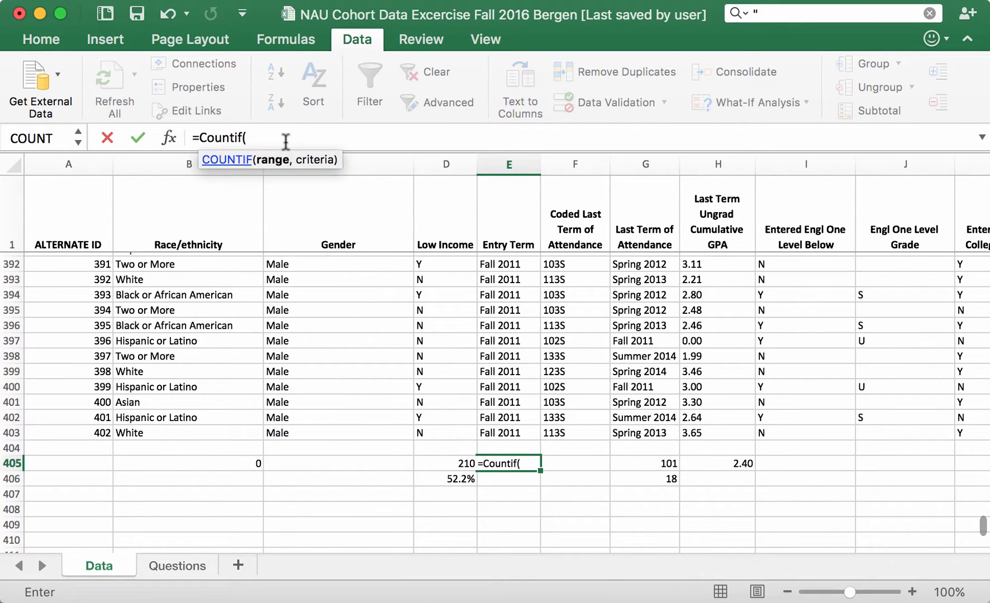
pyautogui.write('e')
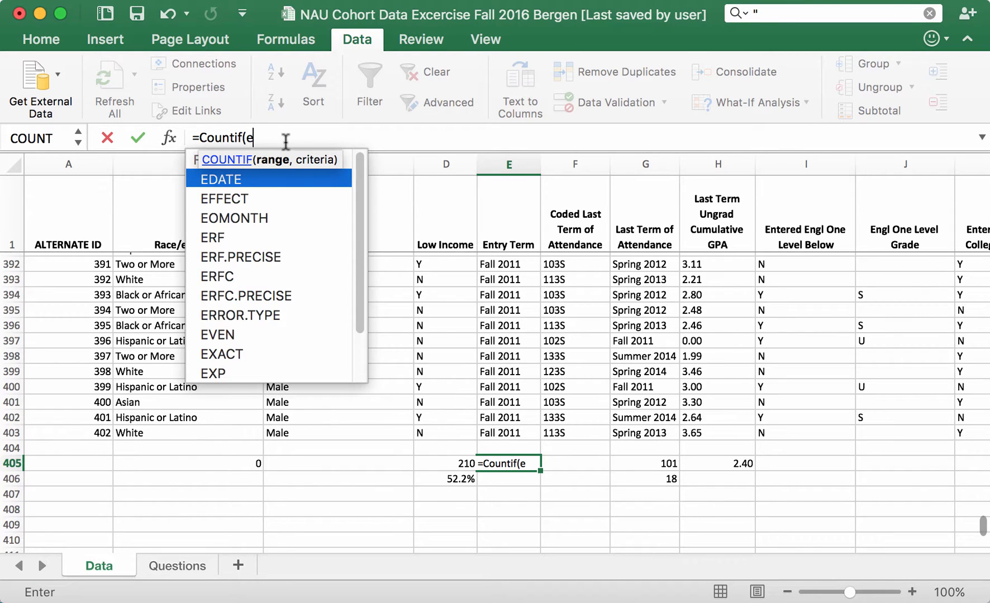
pyautogui.write('2:e')
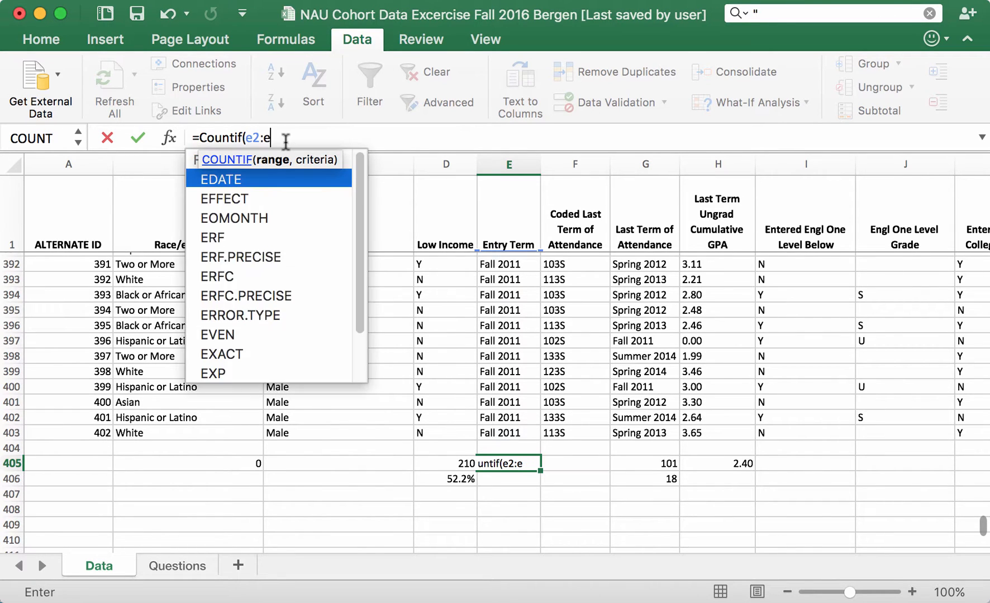
pyautogui.write('403')
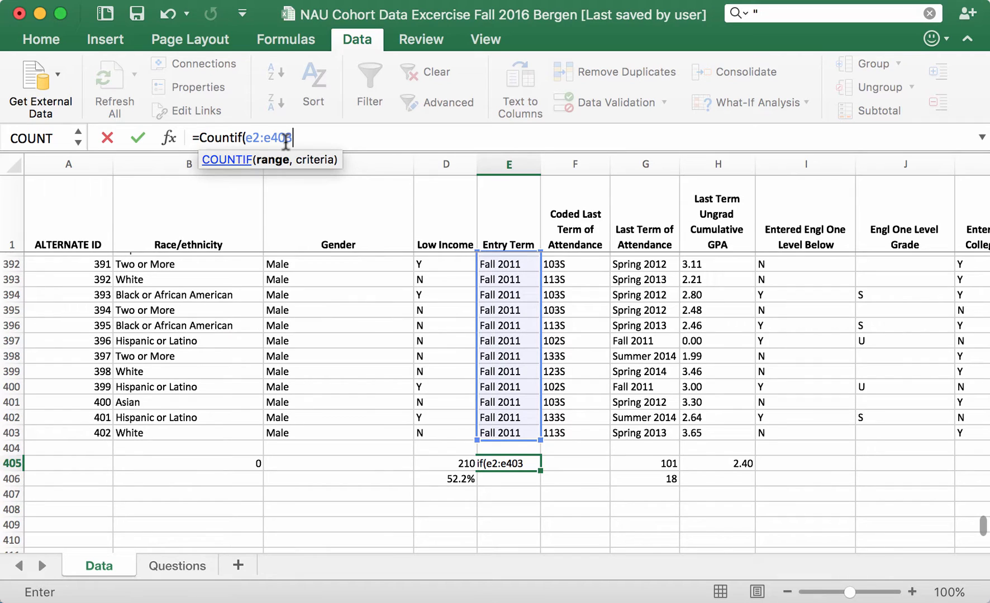
pyautogui.write(', "Fa')
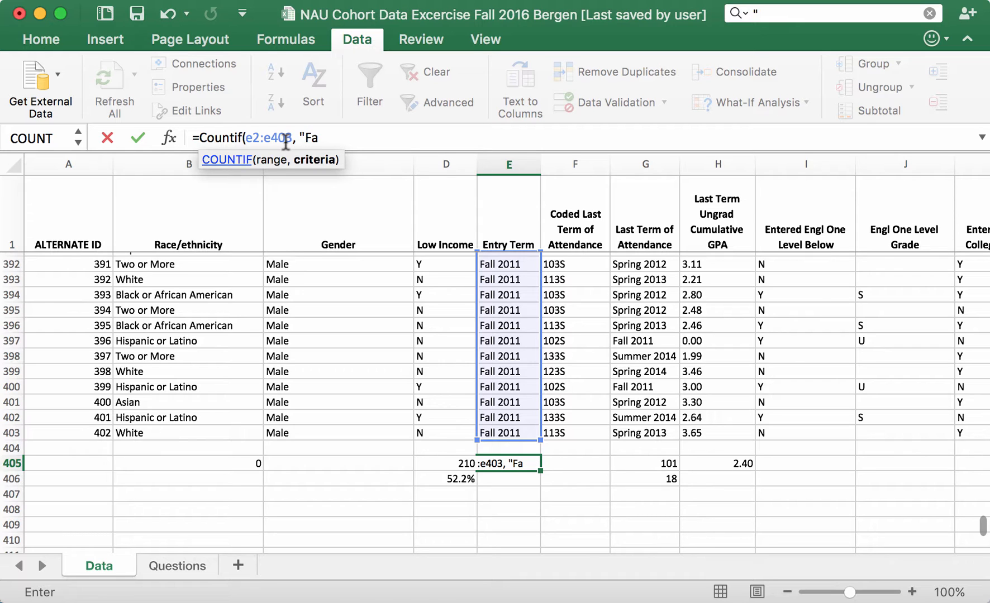
pyautogui.write('ll 2011")')
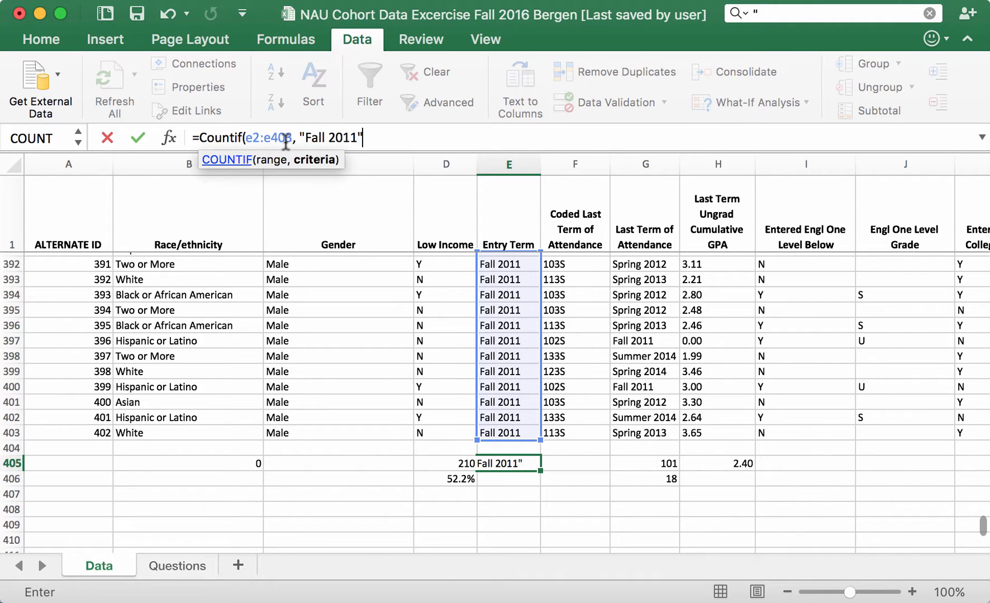
pyautogui.press('Return')
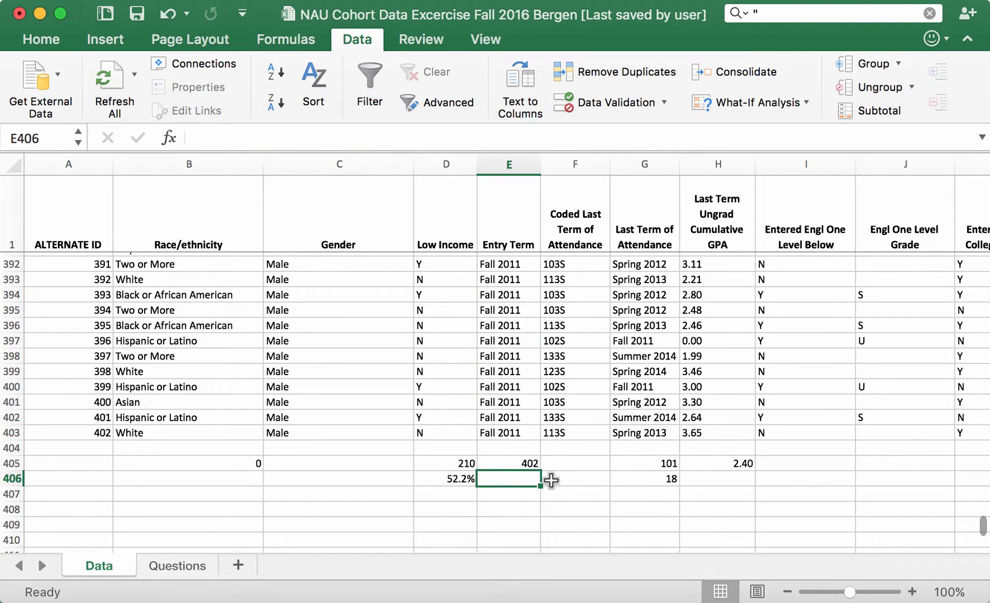
# Check the last ALTERNATE ID in A403 and the COUNTIF formulas in E405 and D405
pyautogui.click(524, 463)
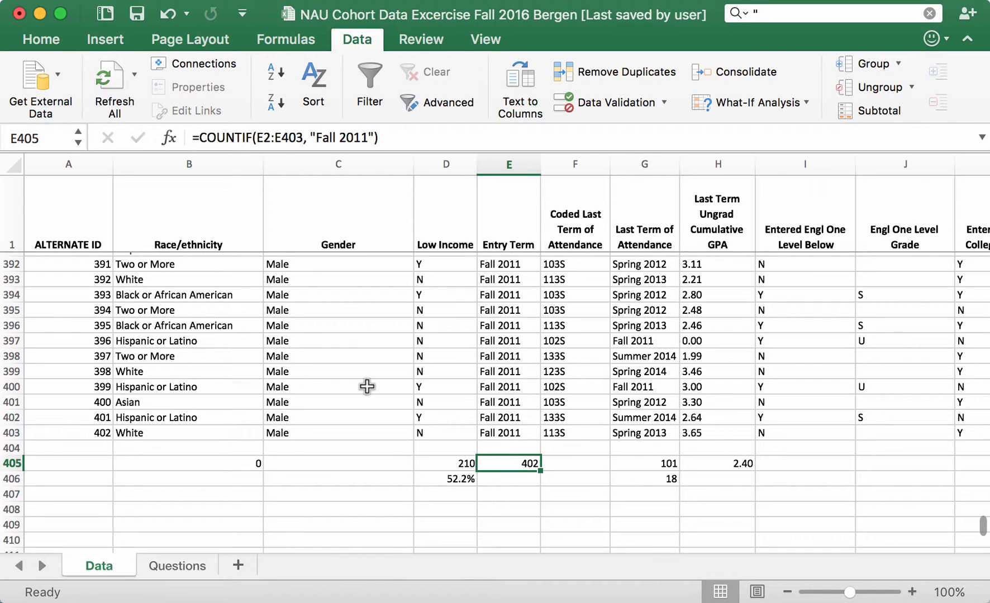
pyautogui.click(74, 430)
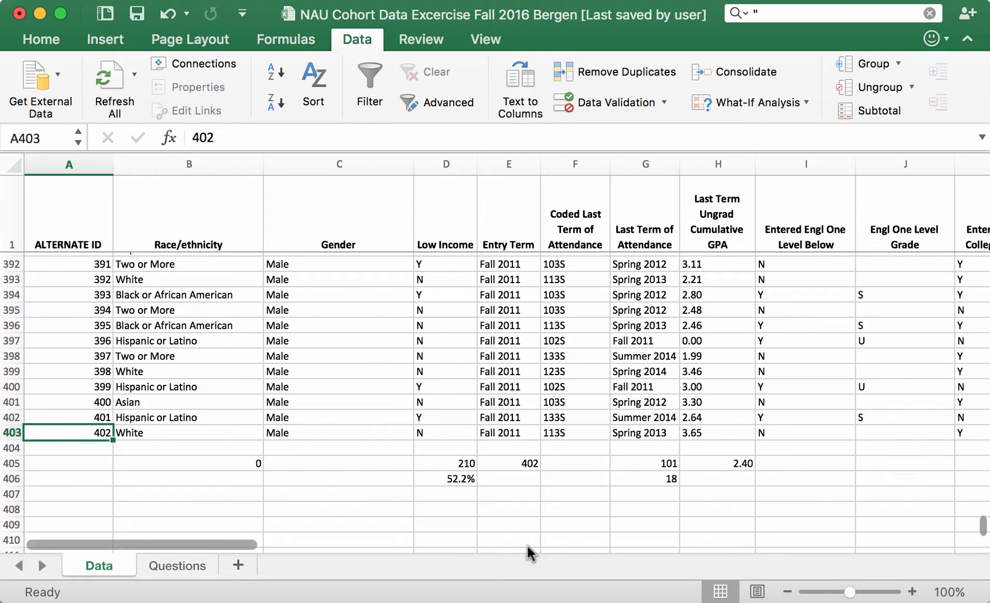
pyautogui.click(453, 464)
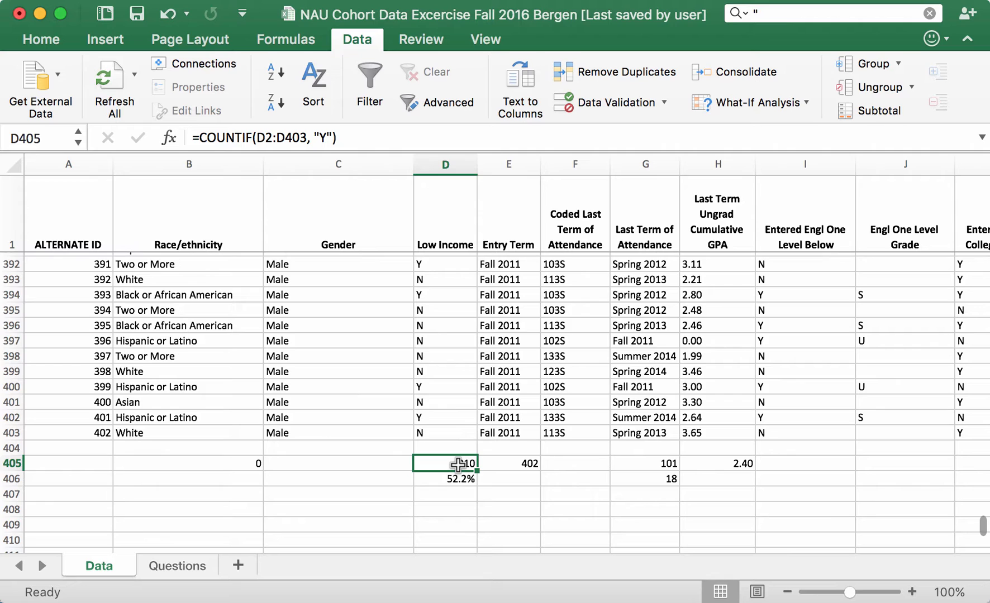
# Inspect the low-income percentage formula in D406 and the Fall 2011 entry count in E405 that it divides by
pyautogui.click(527, 461)
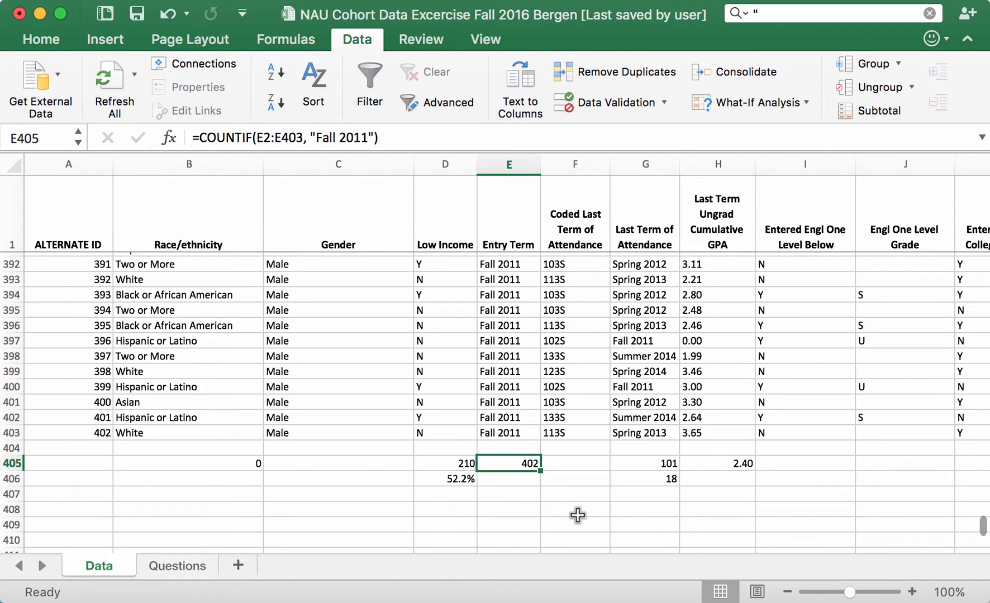
pyautogui.click(464, 479)
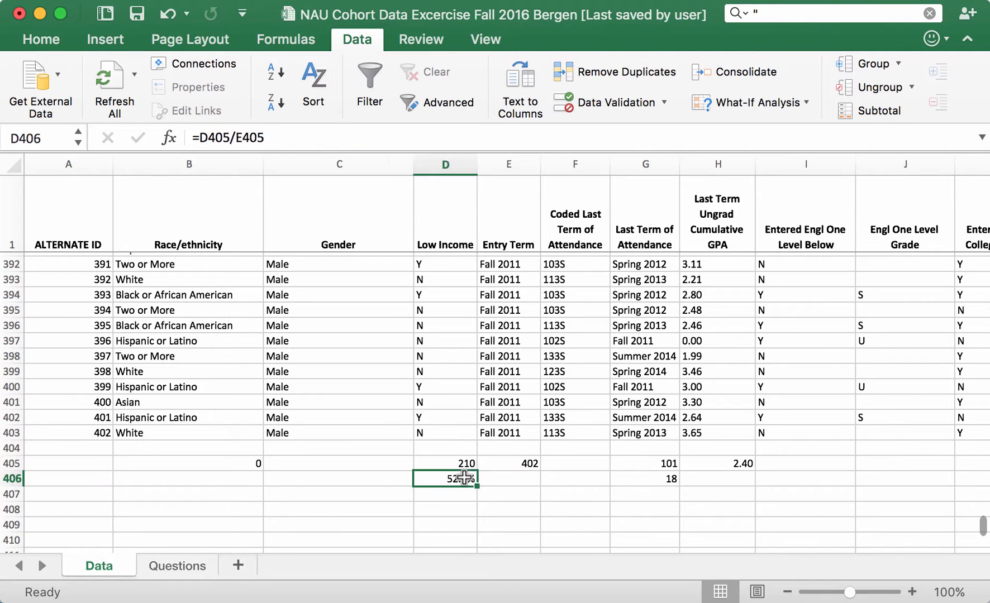
pyautogui.click(501, 536)
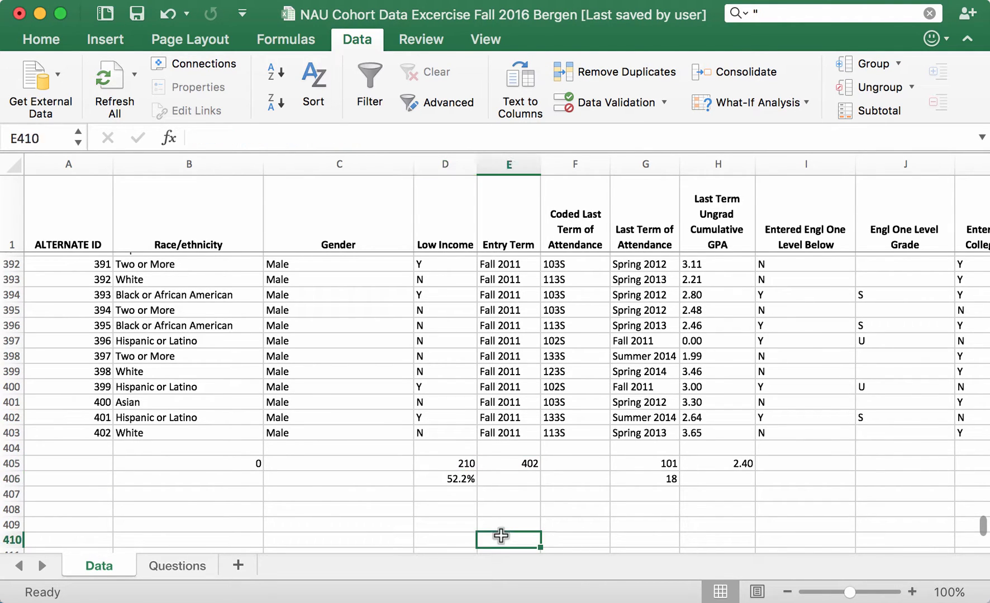
pyautogui.doubleClick(450, 479)
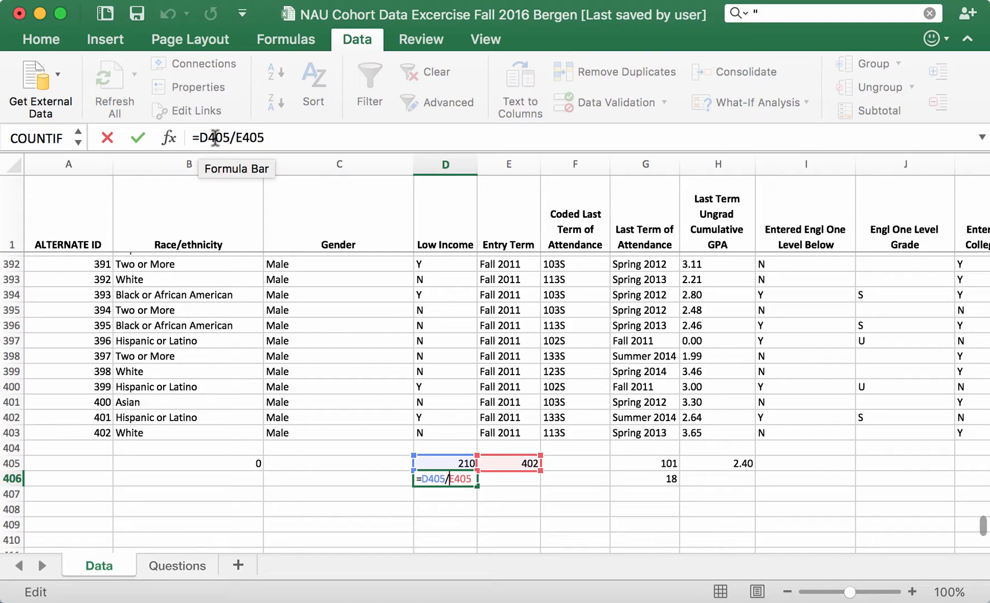
pyautogui.click(243, 139)
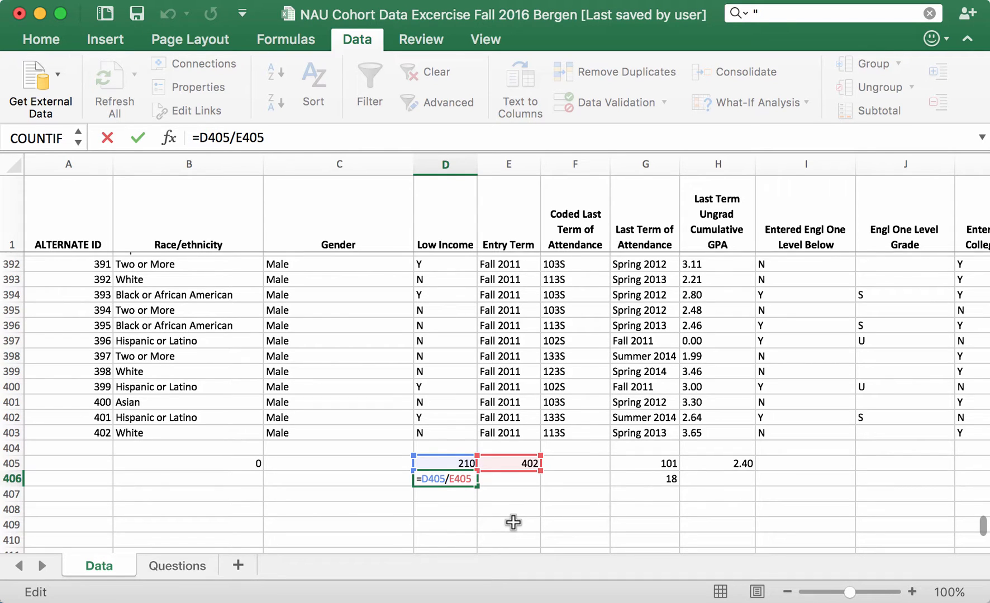
pyautogui.press('Return')
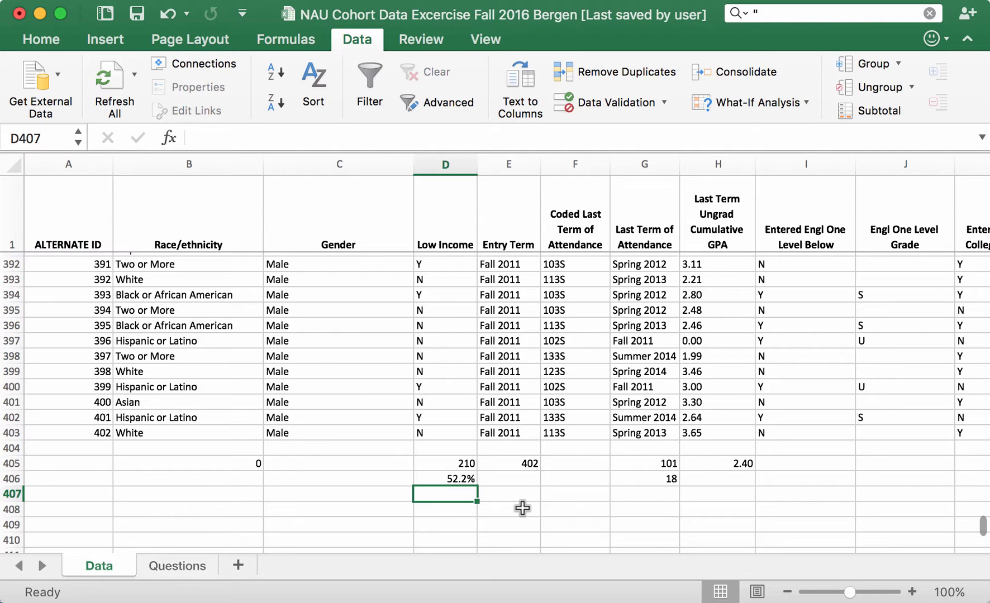
# Inspect the COUNTIF formulas in G405 and G406 beneath the Last Term of Attendance column and a matching Fall 2011 entry
pyautogui.click(654, 465)
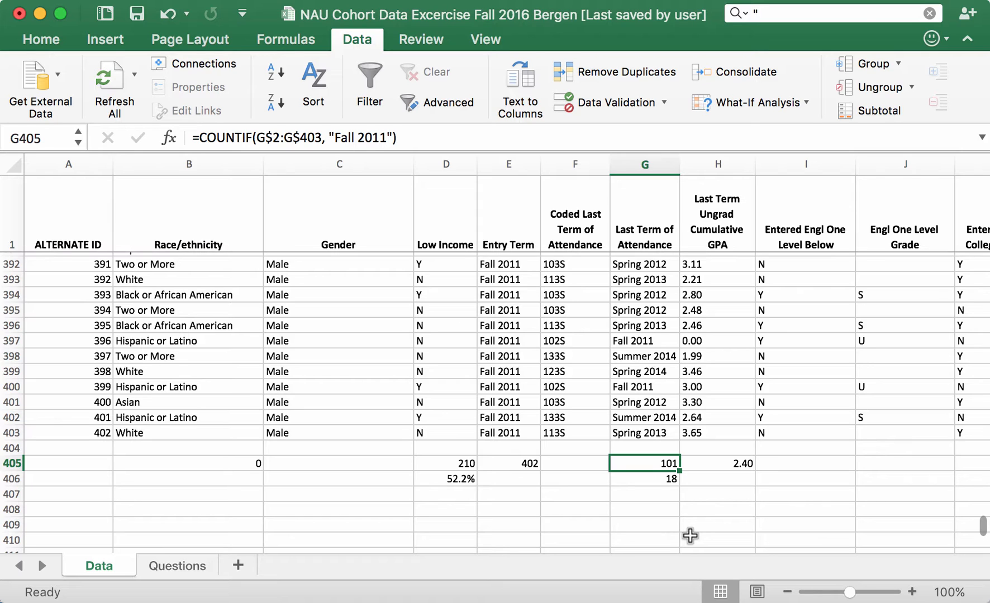
pyautogui.click(642, 339)
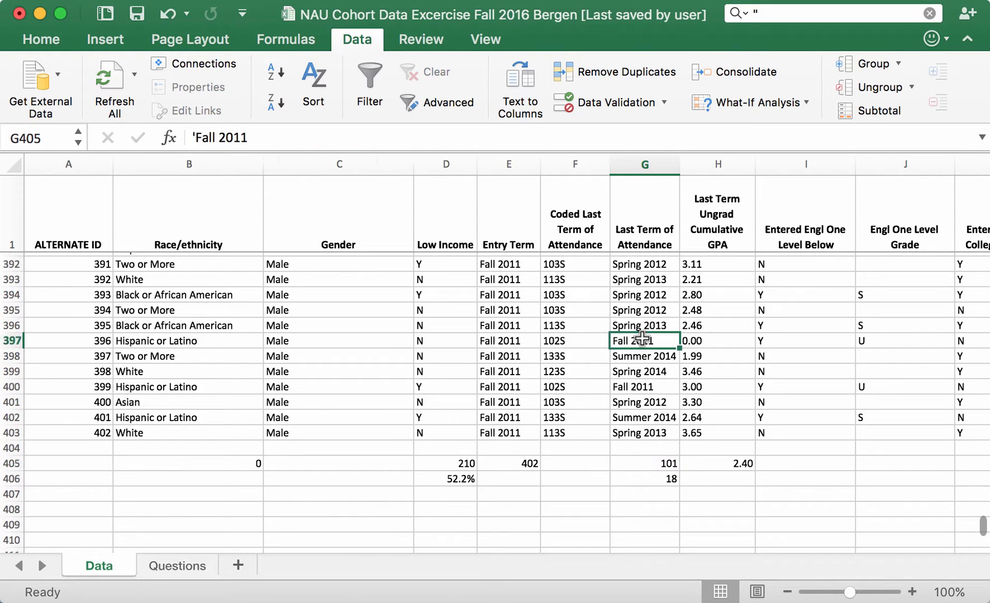
pyautogui.click(649, 463)
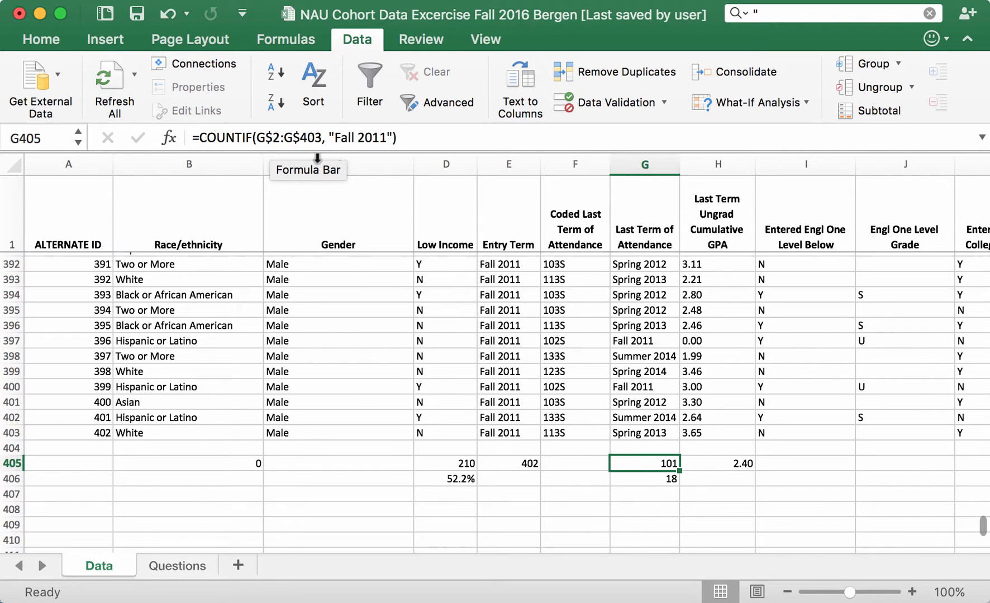
pyautogui.click(255, 139)
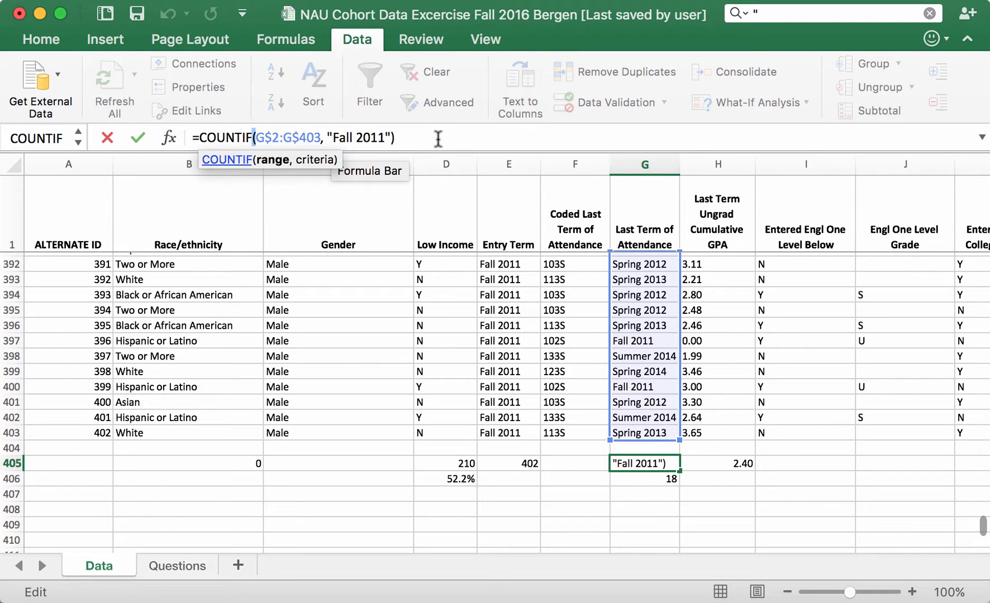
pyautogui.press('Return')
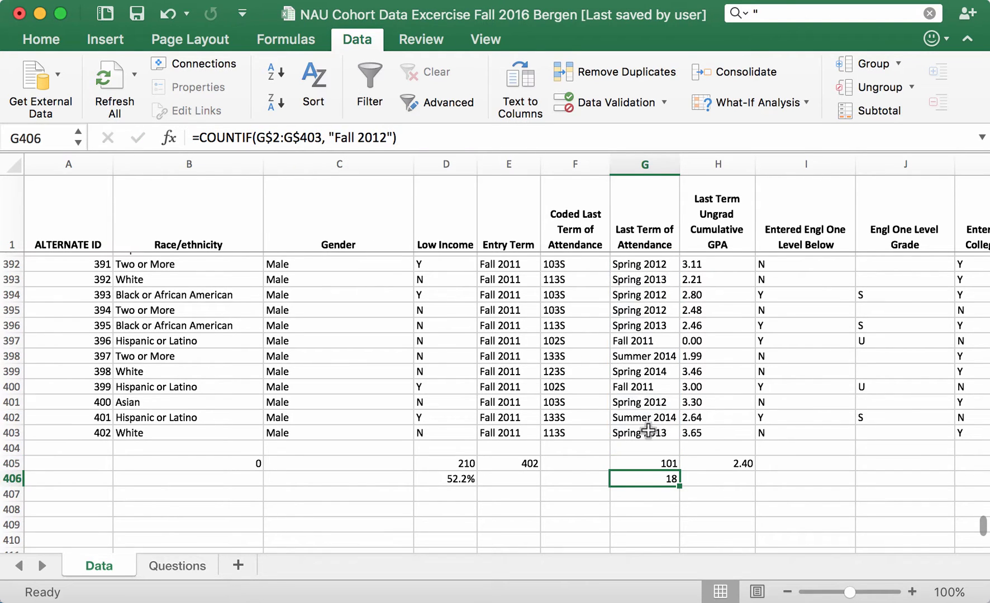
pyautogui.click(640, 460)
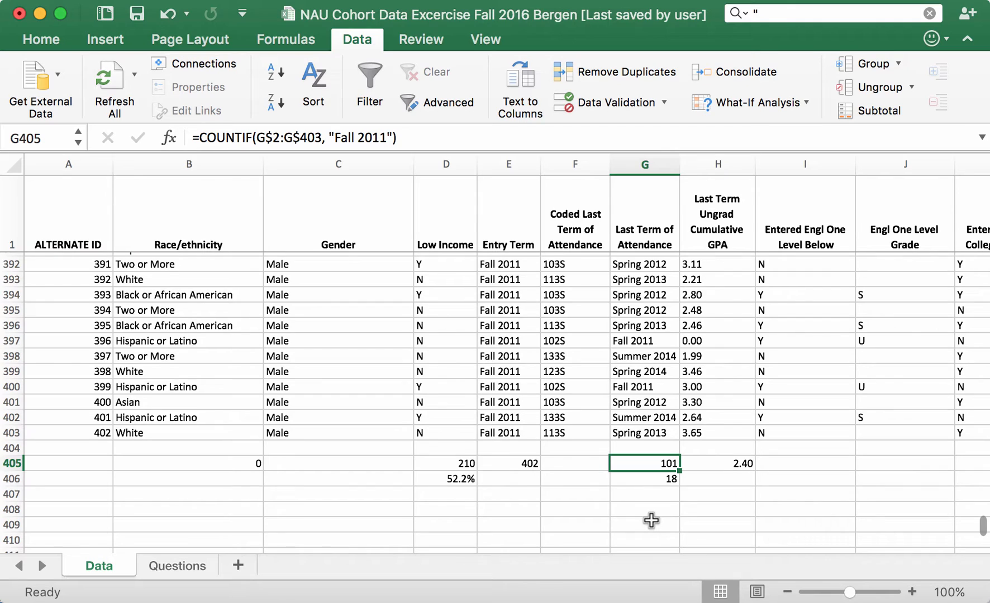
# Enter =G405/E405 in G407 to calculate the share of students whose last term of attendance was Fall 2011
pyautogui.click(648, 491)
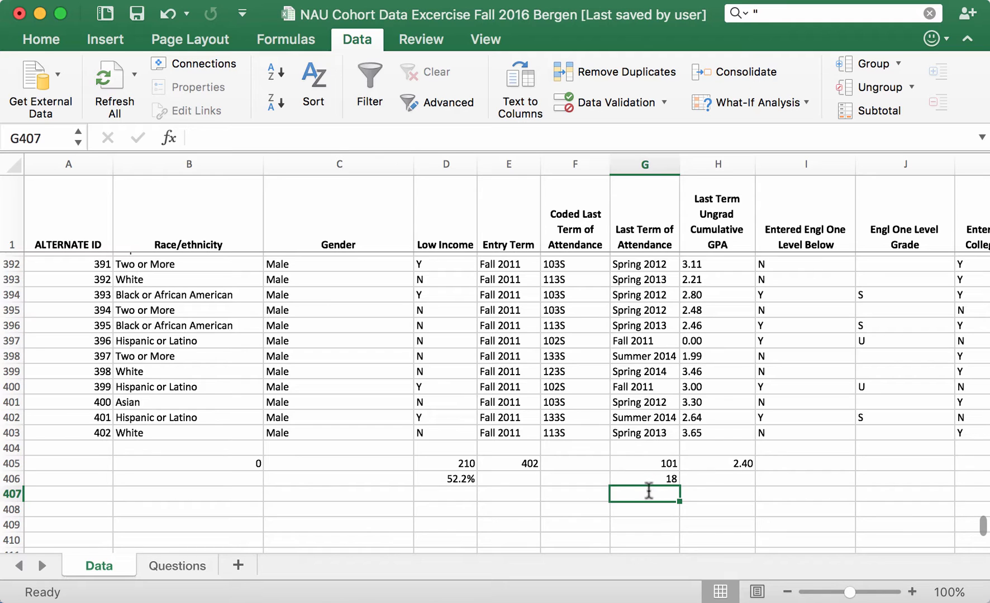
pyautogui.write('=')
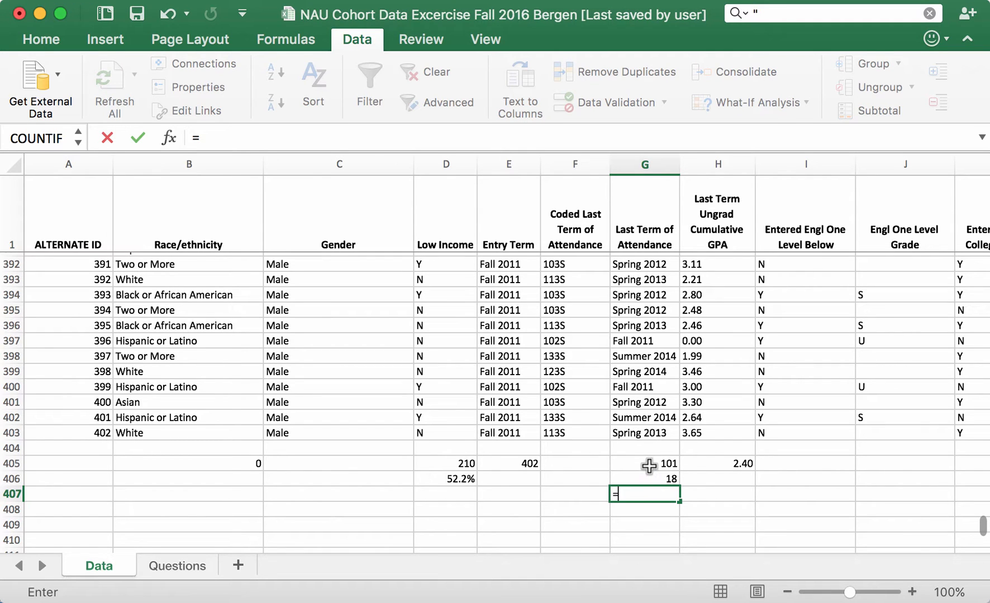
pyautogui.click(649, 466)
pyautogui.write('/')
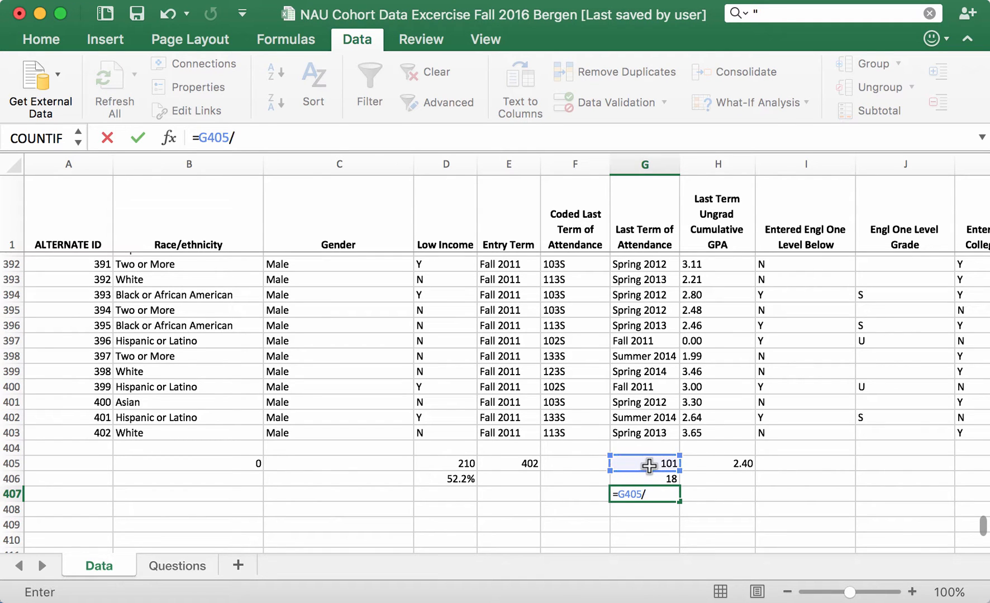
pyautogui.click(526, 465)
pyautogui.press('Return')
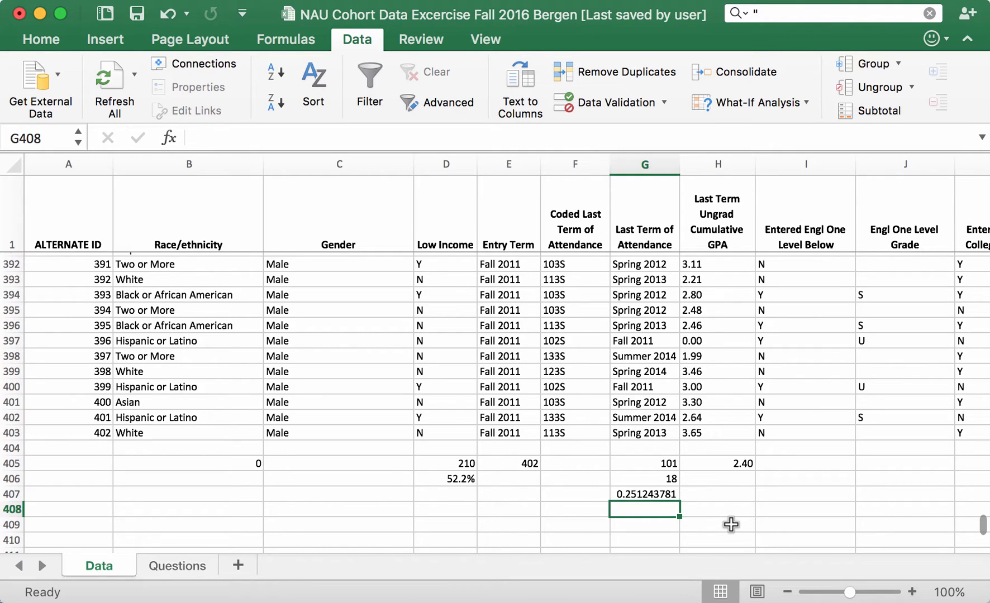
# Format the result in G407 as a percentage with 1 decimal place
pyautogui.click(644, 494)
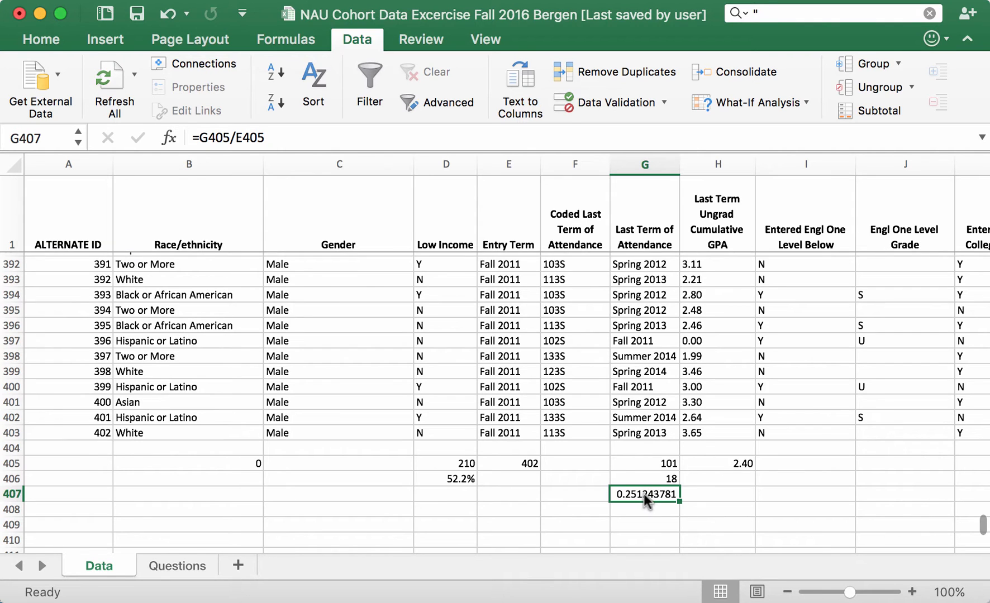
pyautogui.press('super+1')
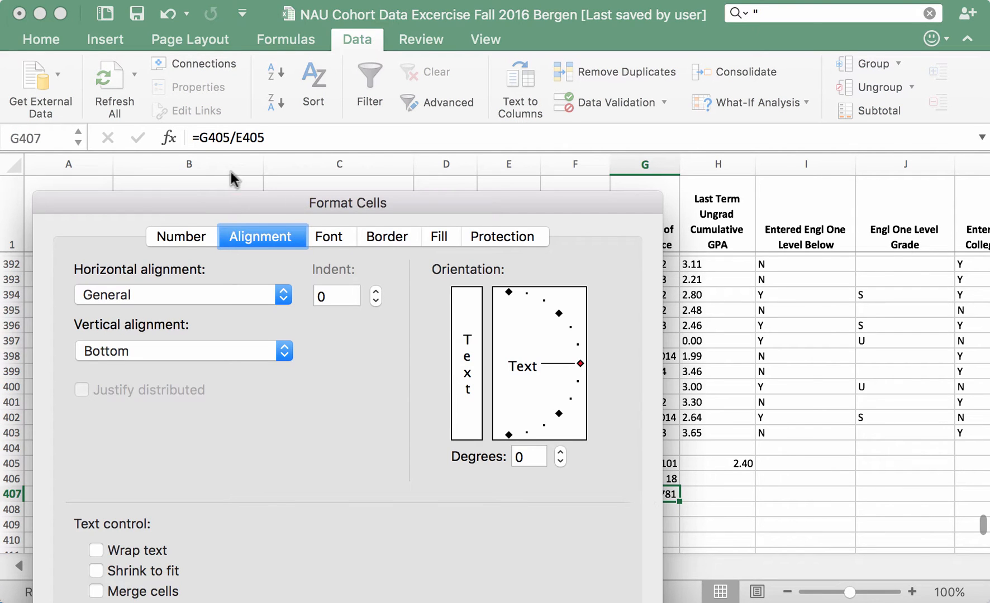
pyautogui.click(193, 237)
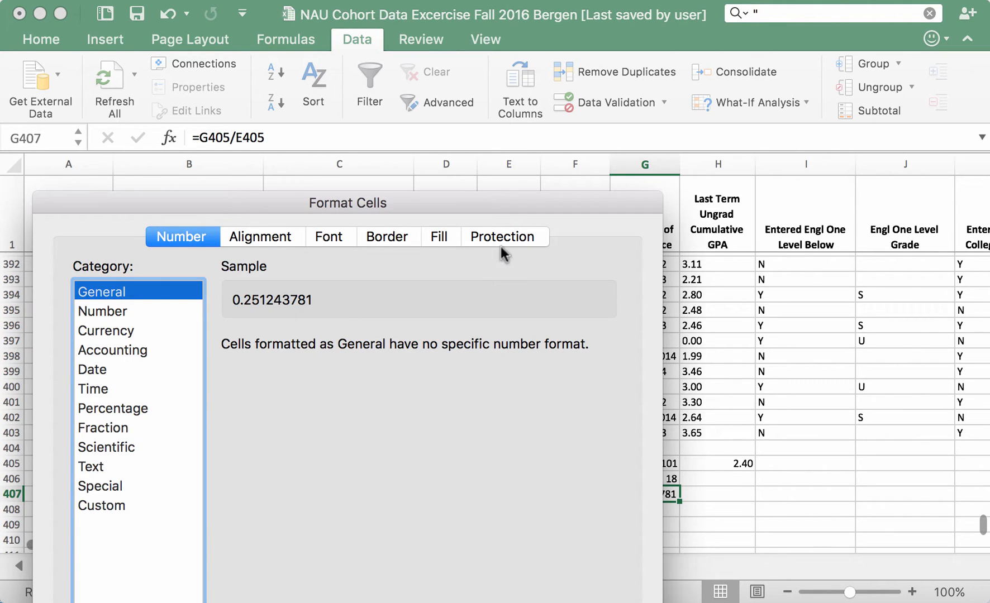
pyautogui.click(130, 409)
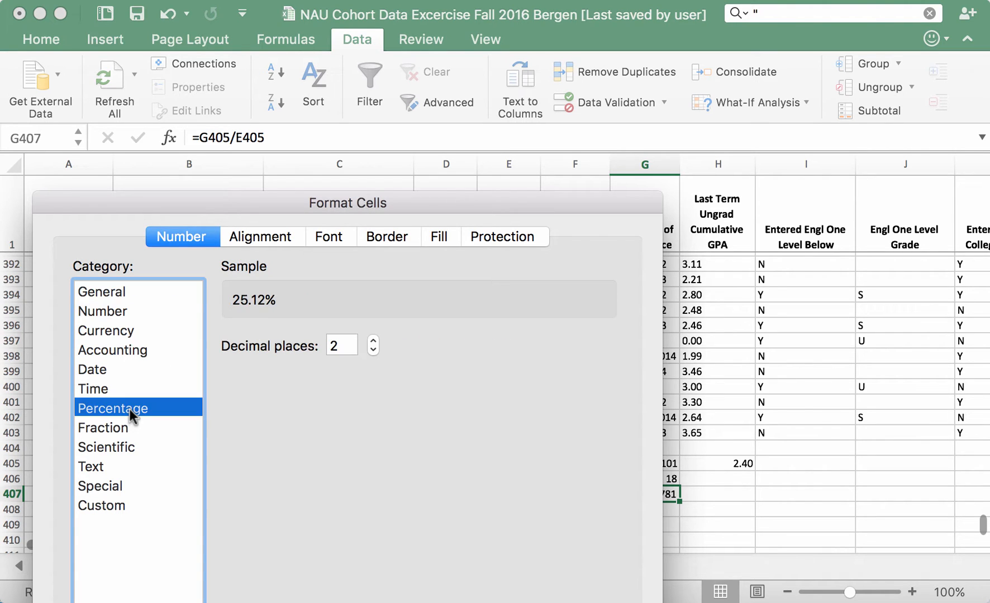
pyautogui.click(373, 351)
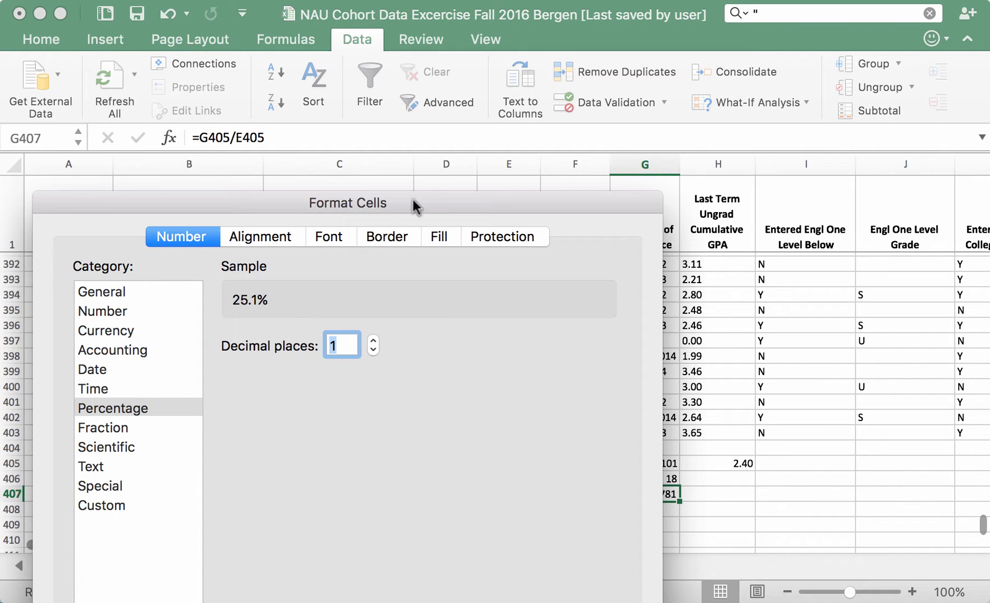
pyautogui.moveTo(419, 193); pyautogui.dragTo(429, 3)
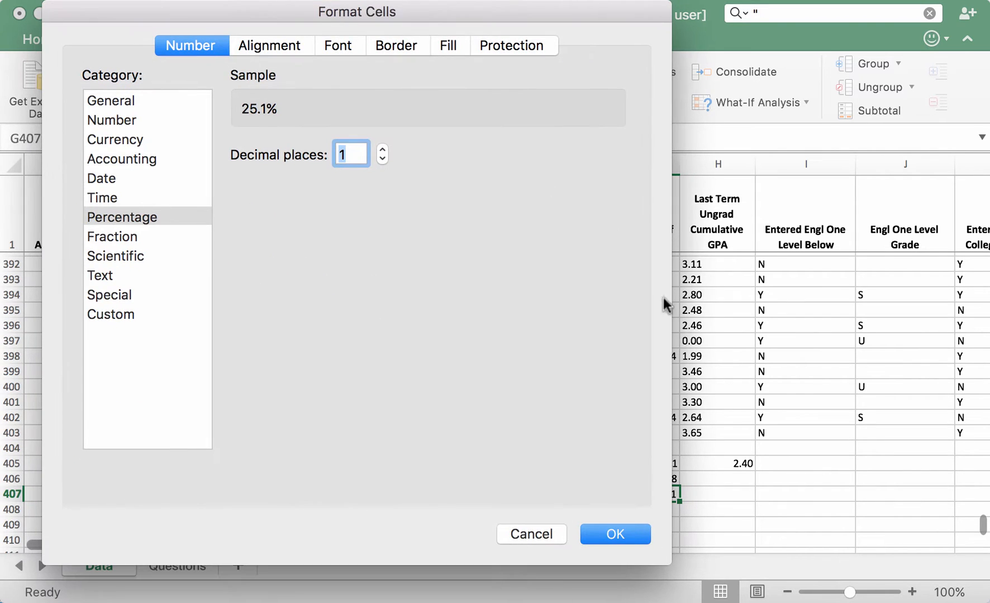
pyautogui.click(616, 534)
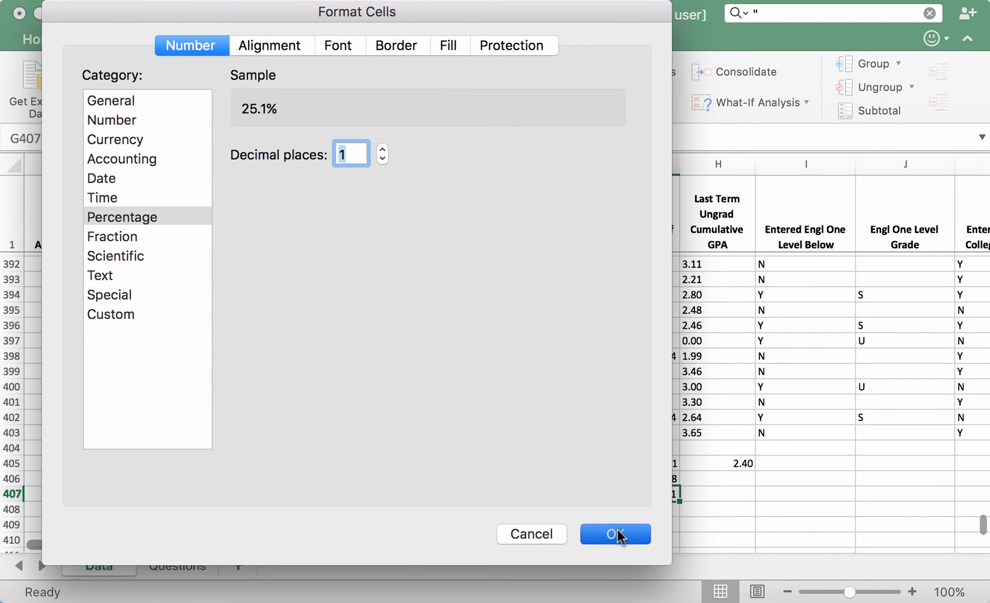
pyautogui.click(772, 514)
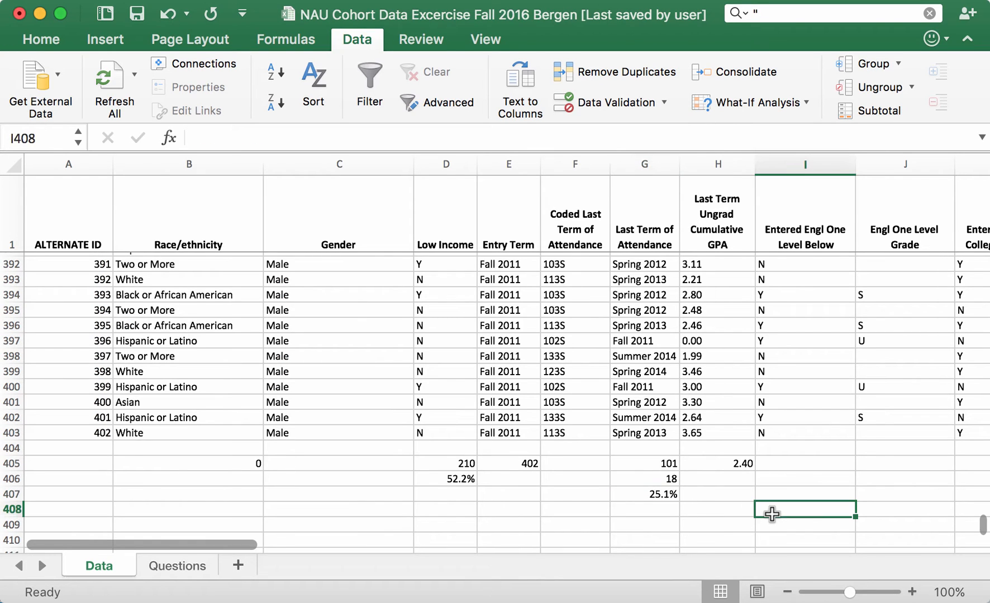
pyautogui.click(658, 494)
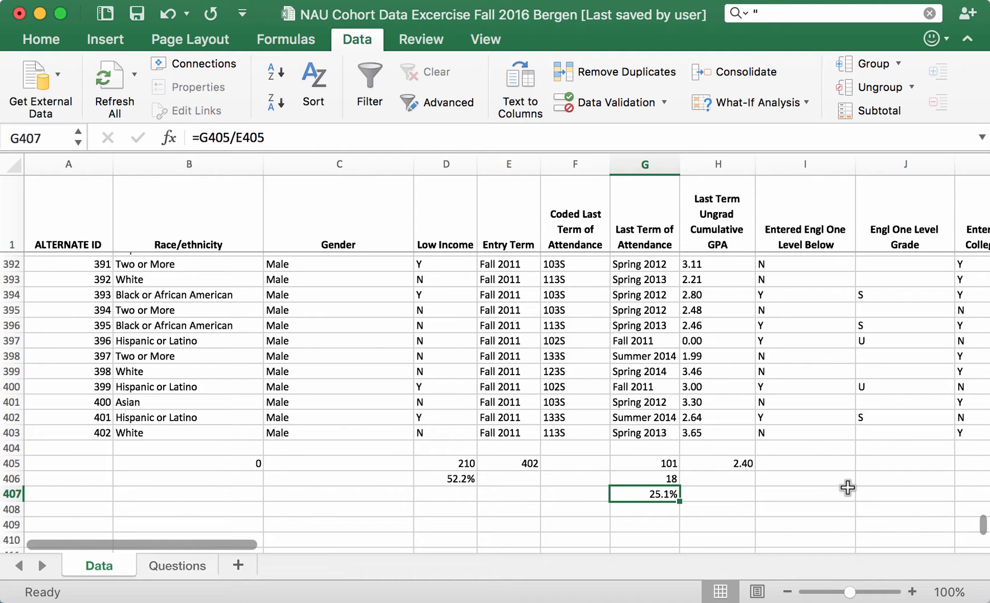
# Lock the row references in the H405 average GPA formula so it reads =AVERAGE(H$2:H$403)
pyautogui.hscroll(3, 870, 495)
pyautogui.scroll(-1, 869, 495)
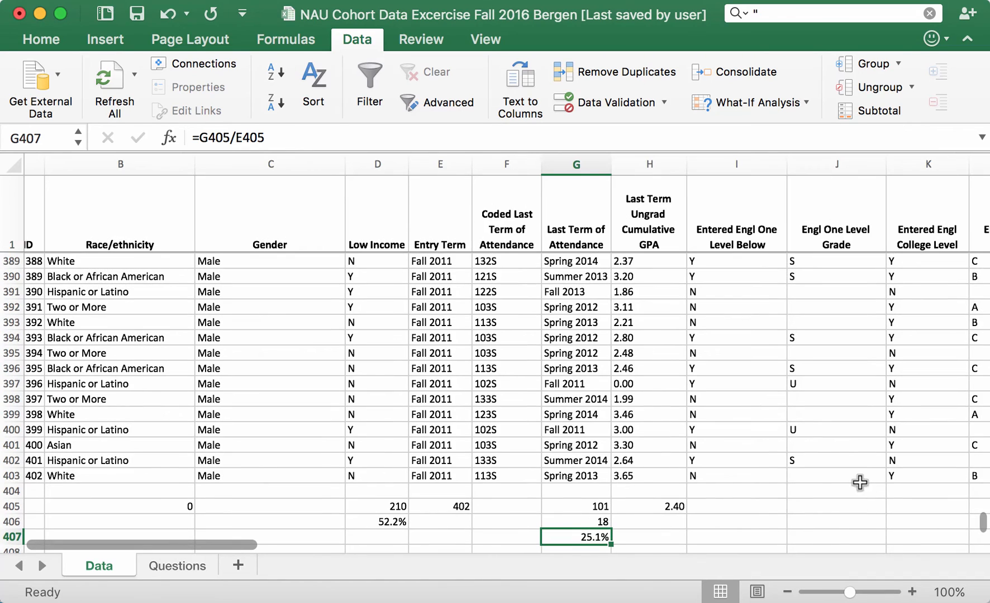
pyautogui.click(669, 504)
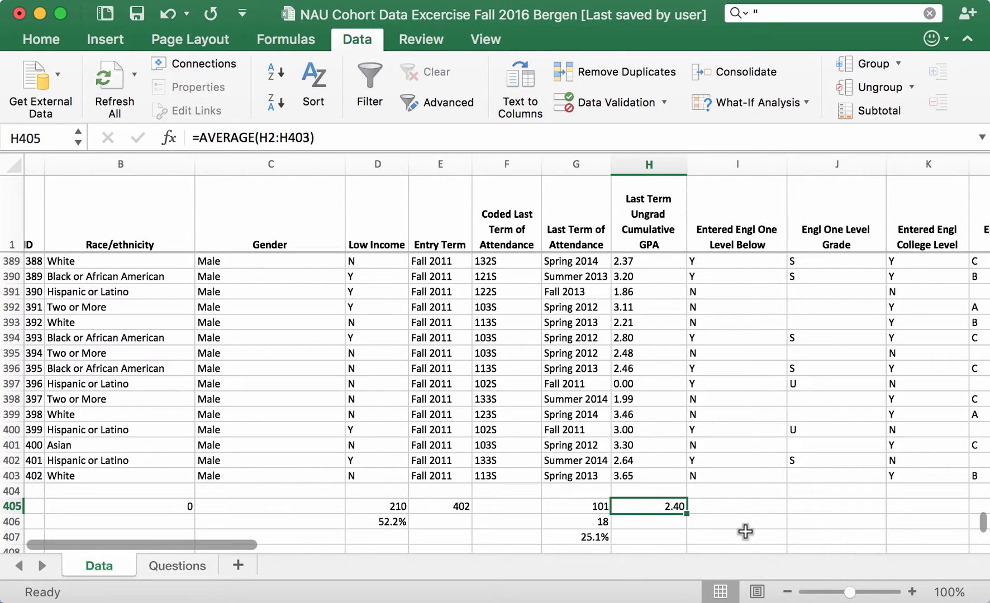
pyautogui.doubleClick(662, 504)
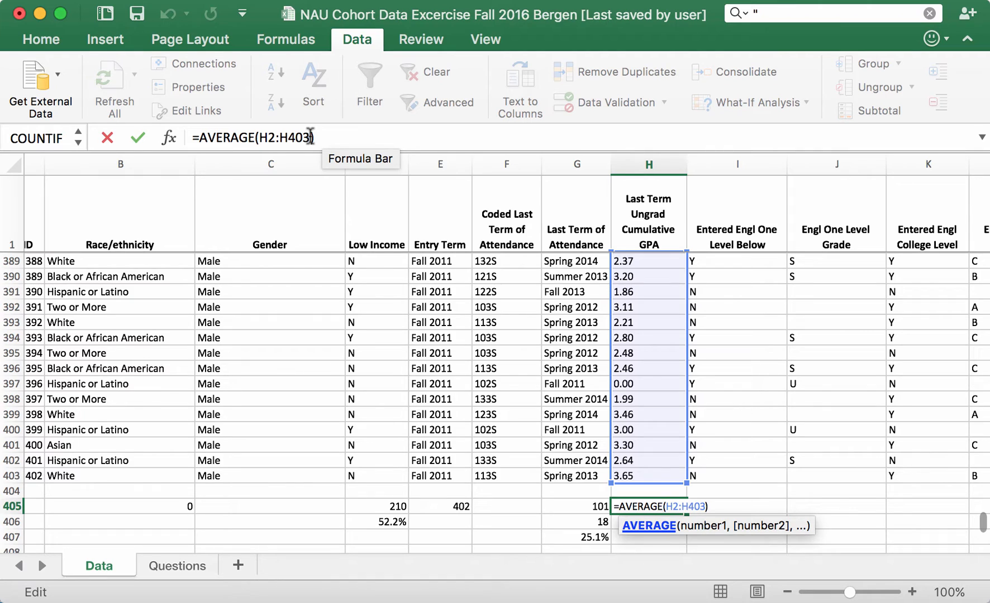
pyautogui.click(268, 137)
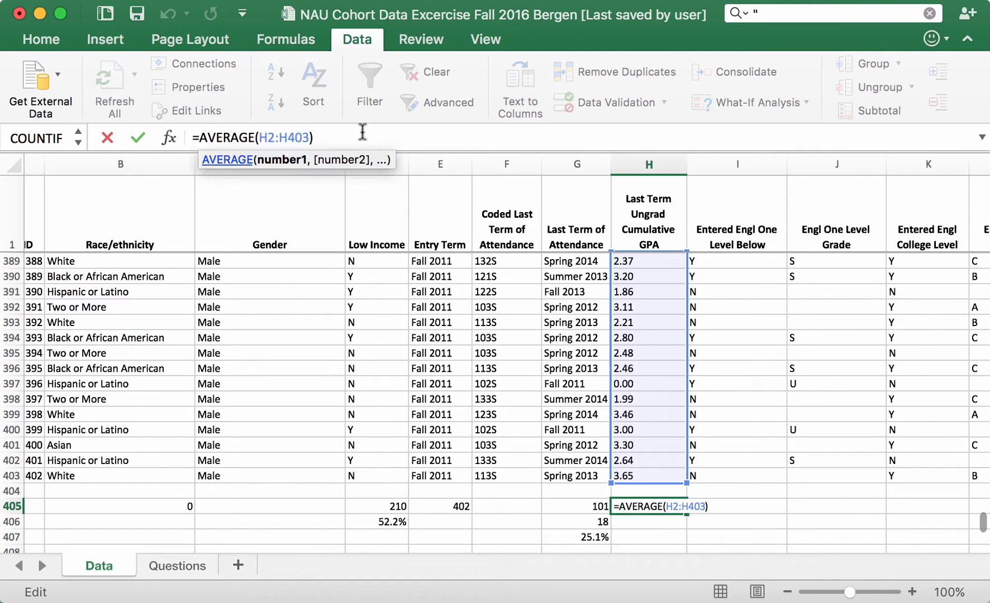
pyautogui.write('$')
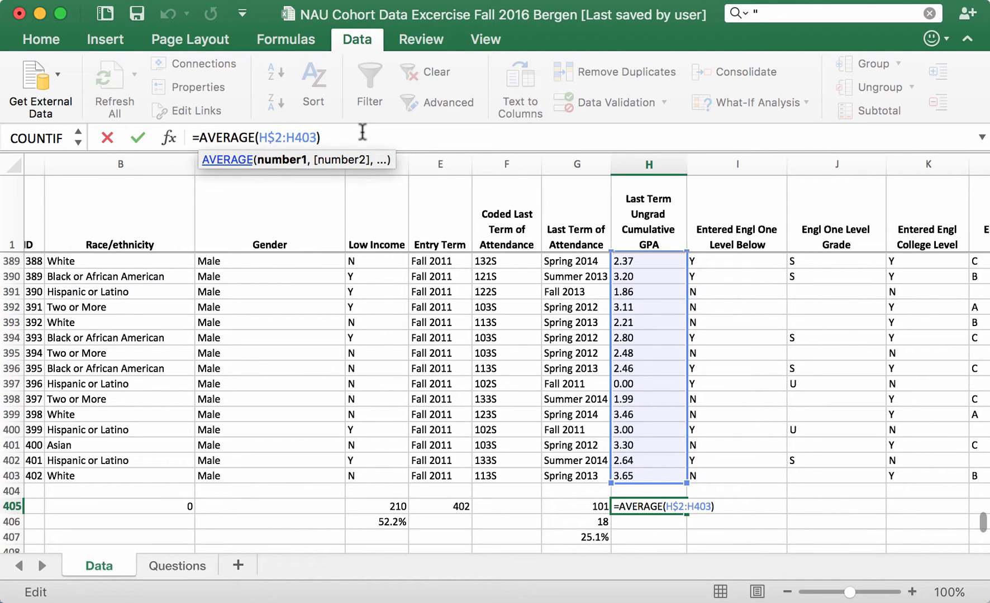
pyautogui.press('Right')
pyautogui.press('Right')
pyautogui.press('Right')
pyautogui.write('$')
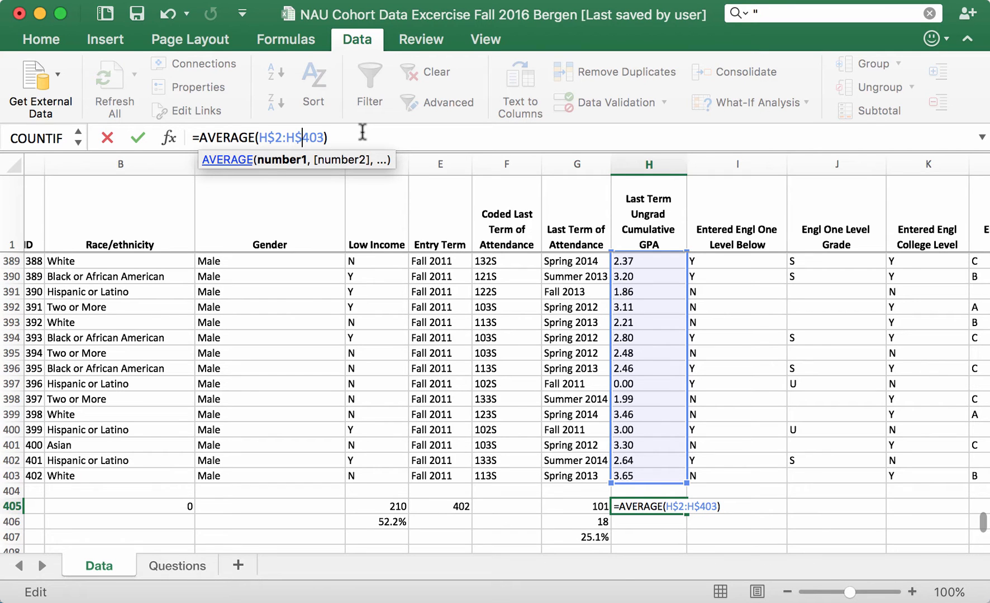
pyautogui.press('Escape')
pyautogui.press('Return')
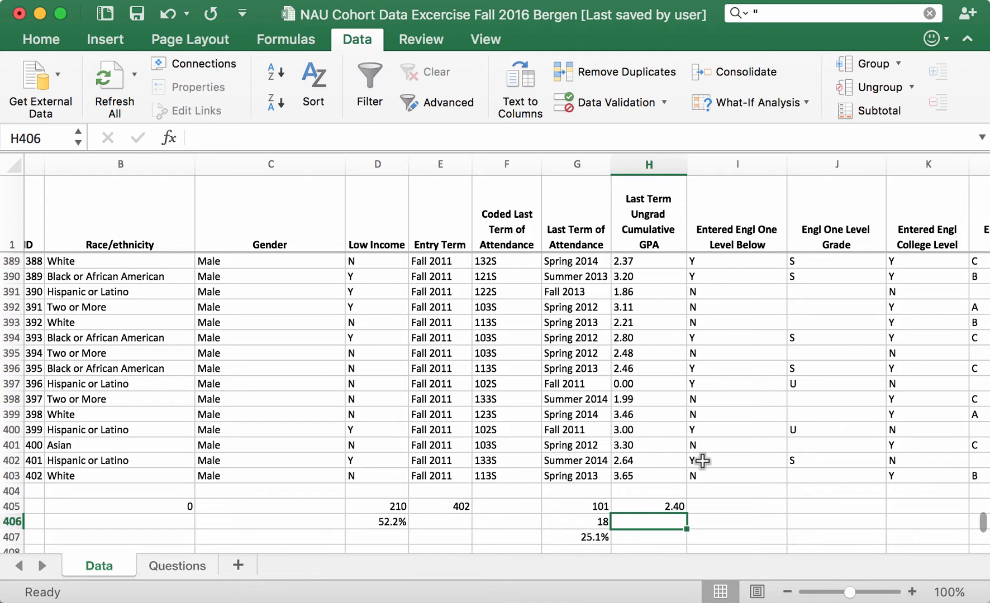
# Copy the average GPA formula from H405 into H406 and check the range reference in the copy
pyautogui.click(658, 506)
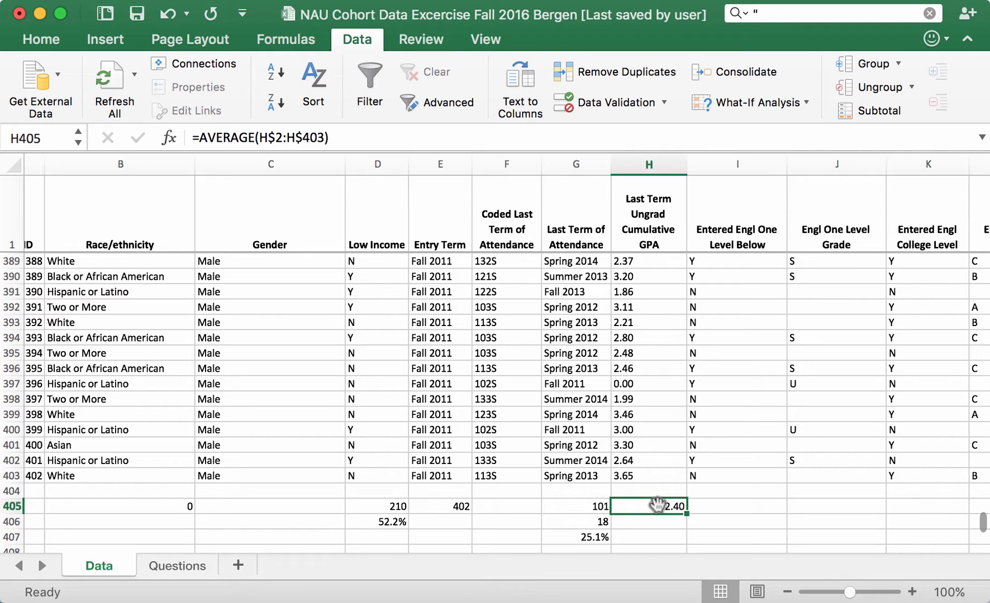
pyautogui.press('super+c')
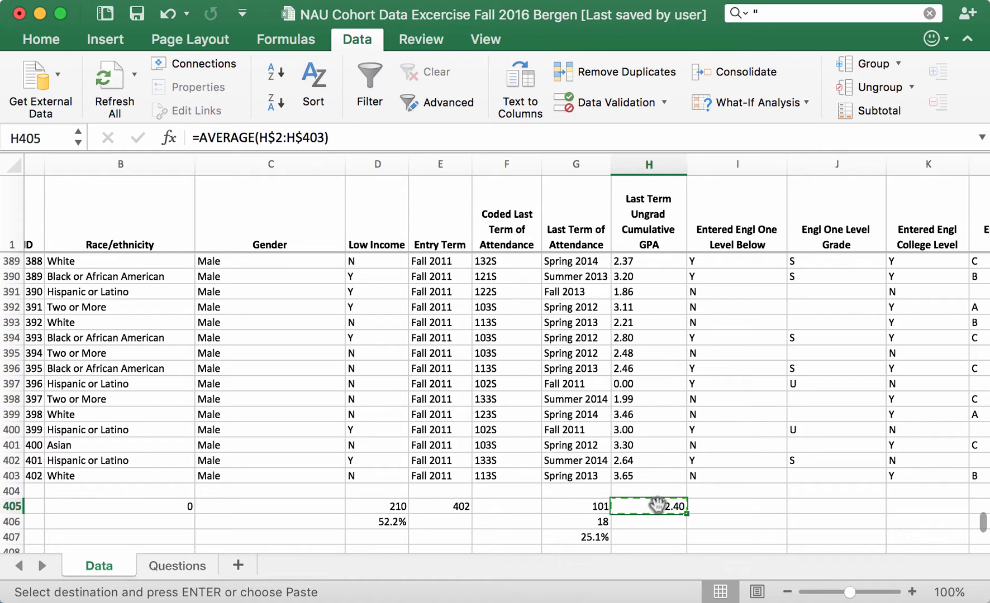
pyautogui.scroll(-3, 657, 506)
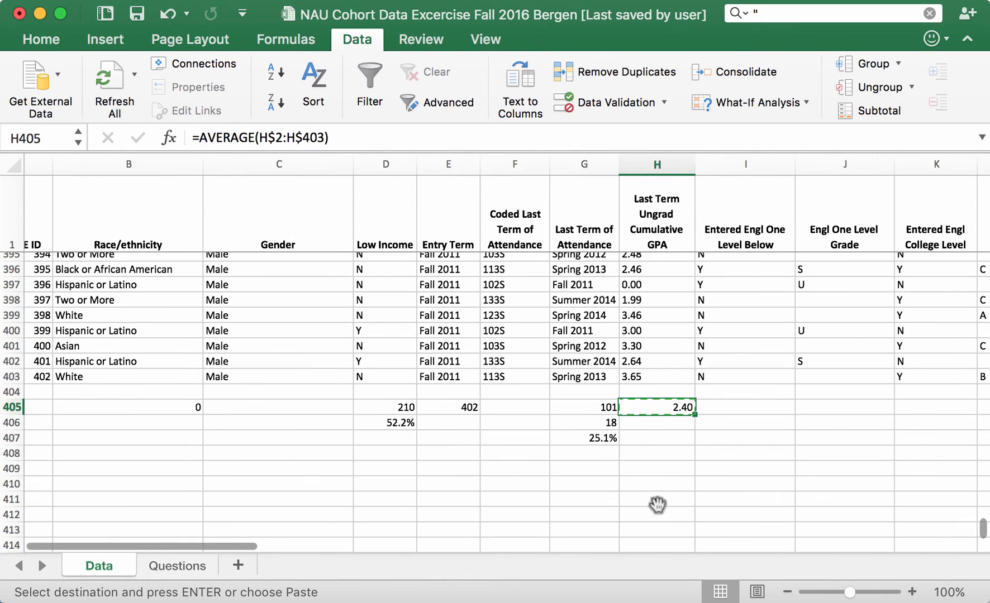
pyautogui.click(670, 422)
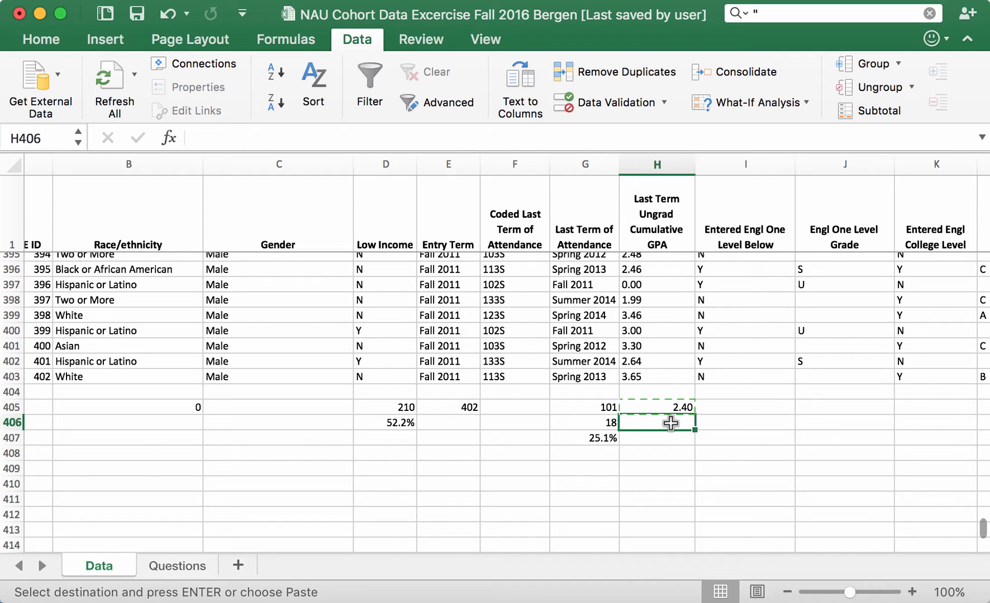
pyautogui.press('super+v')
pyautogui.click(793, 454)
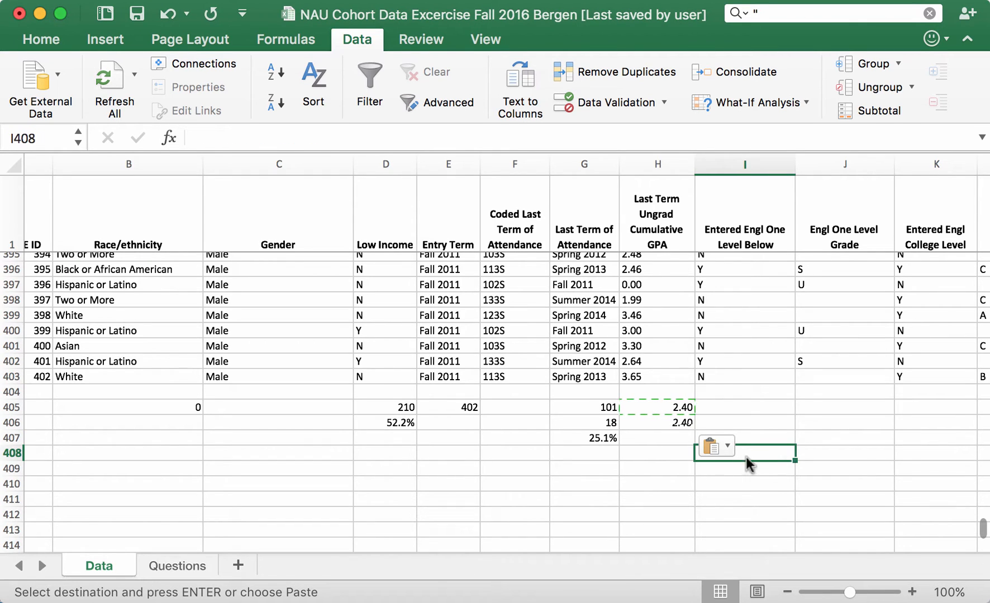
pyautogui.click(658, 422)
pyautogui.doubleClick(657, 422)
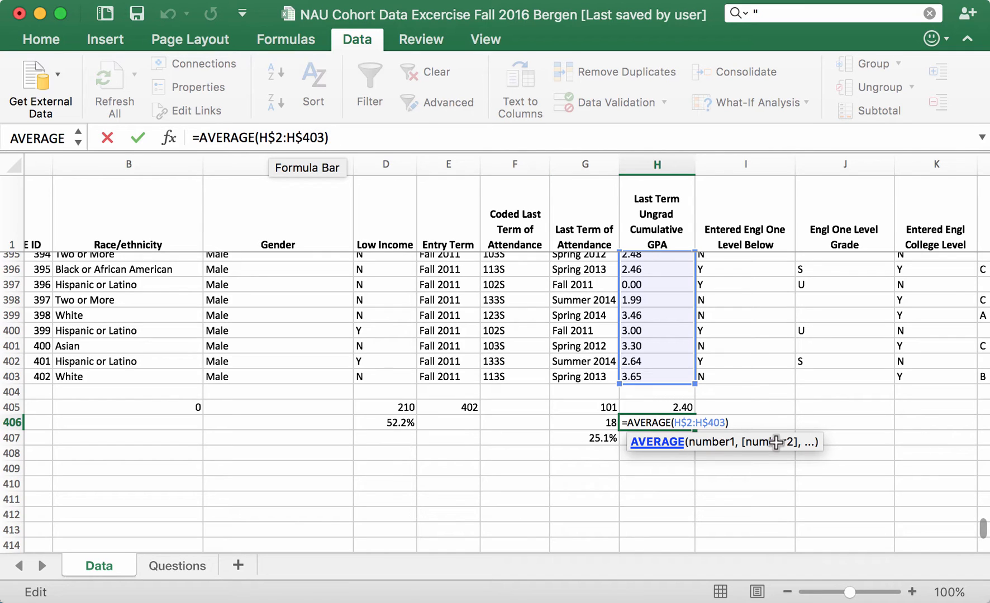
pyautogui.click(722, 518)
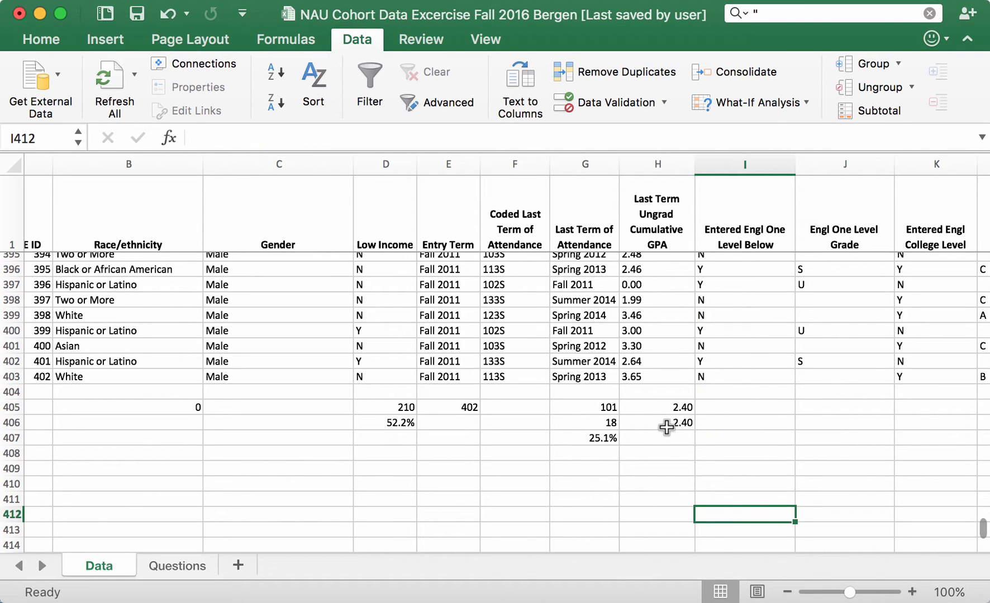
# Replace the AVERAGE function in H406 with MIN so the formula reads =MIN(H$2:H$403)
pyautogui.click(665, 422)
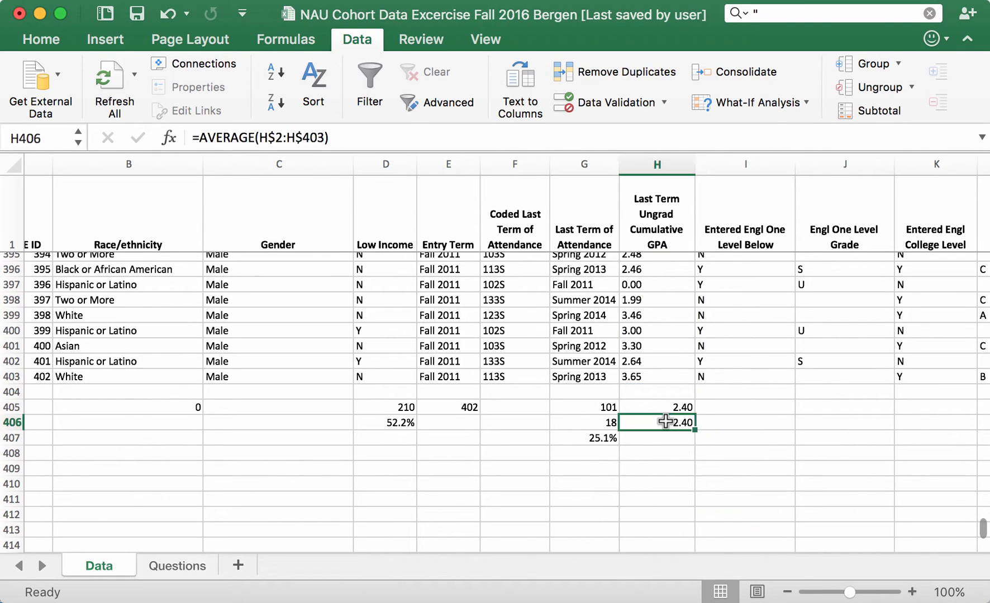
pyautogui.click(253, 137)
pyautogui.moveTo(253, 137); pyautogui.dragTo(203, 137)
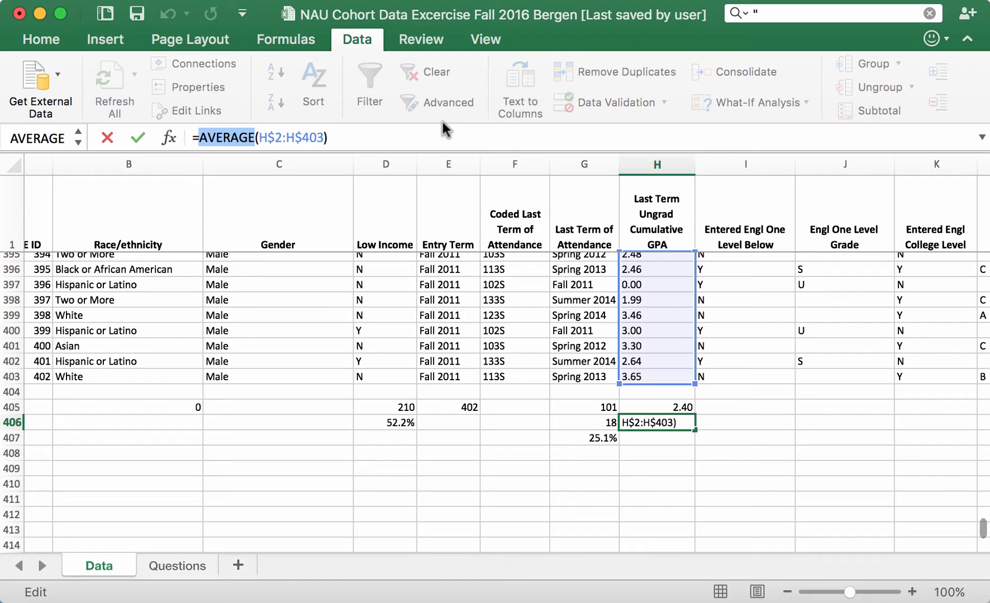
pyautogui.write('M')
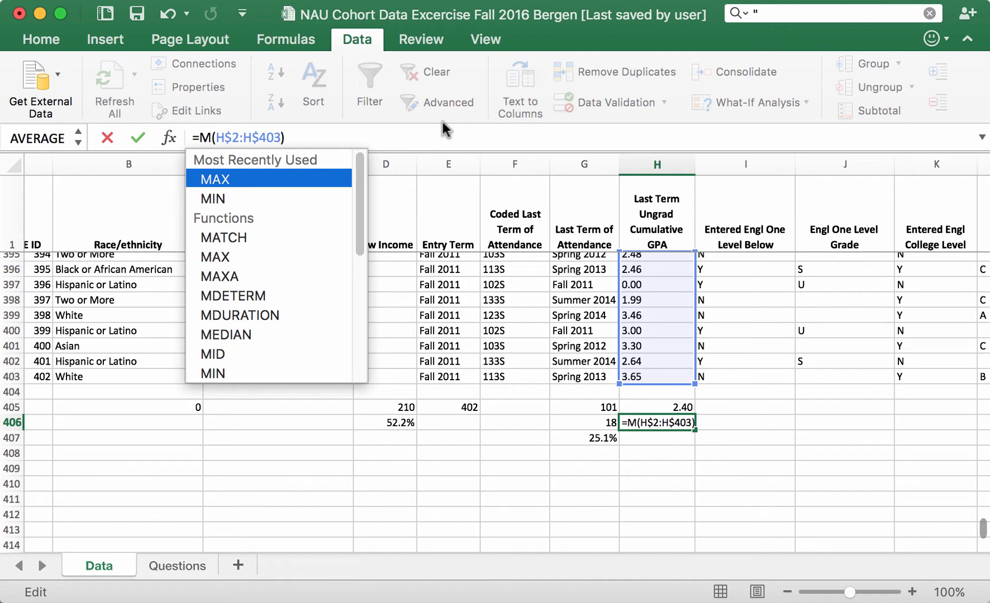
pyautogui.write('in')
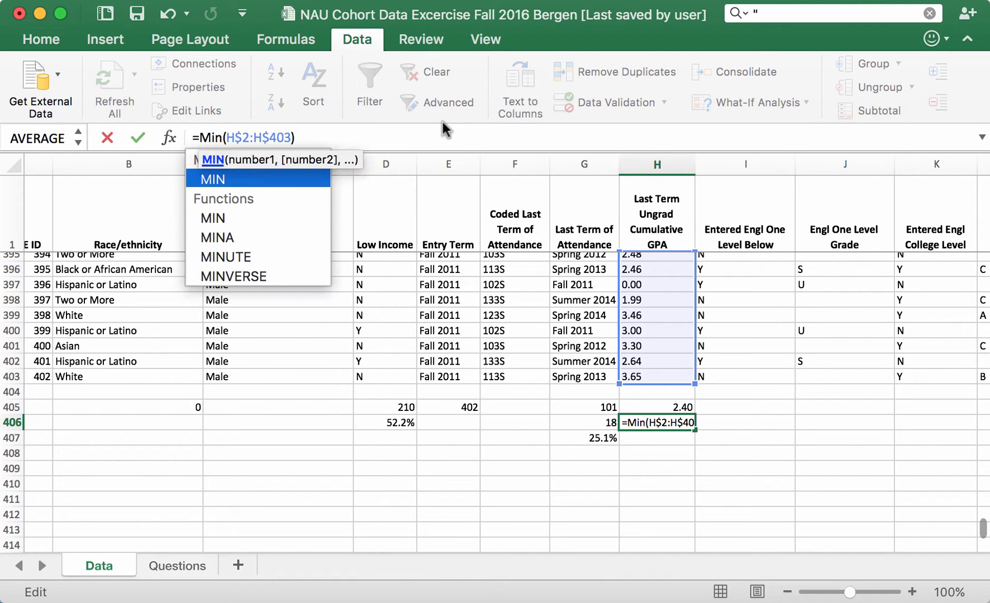
pyautogui.press('Return')
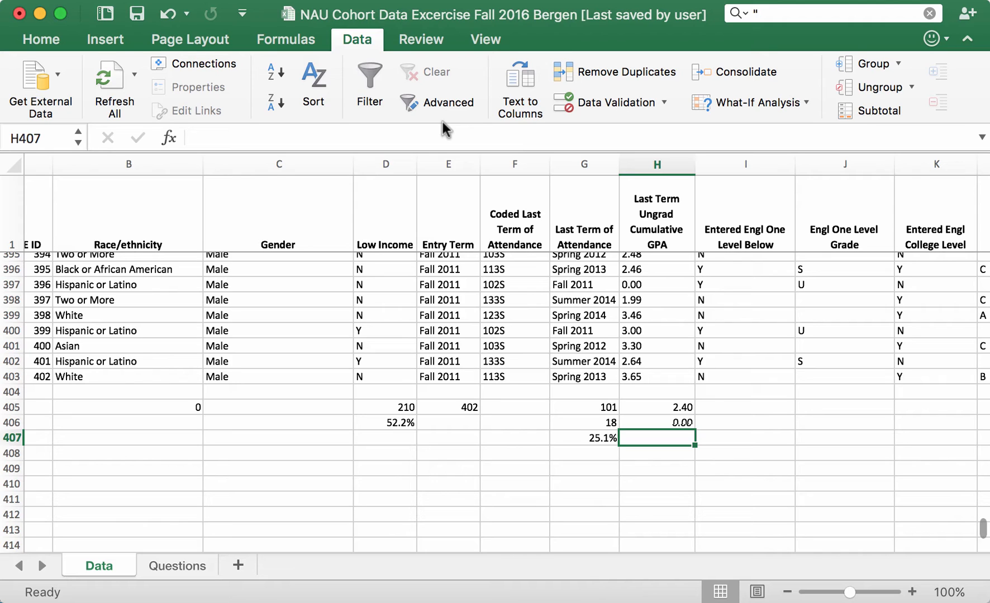
# Copy the minimum GPA formula from H406 into H407
pyautogui.click(667, 425)
pyautogui.press('super+c')
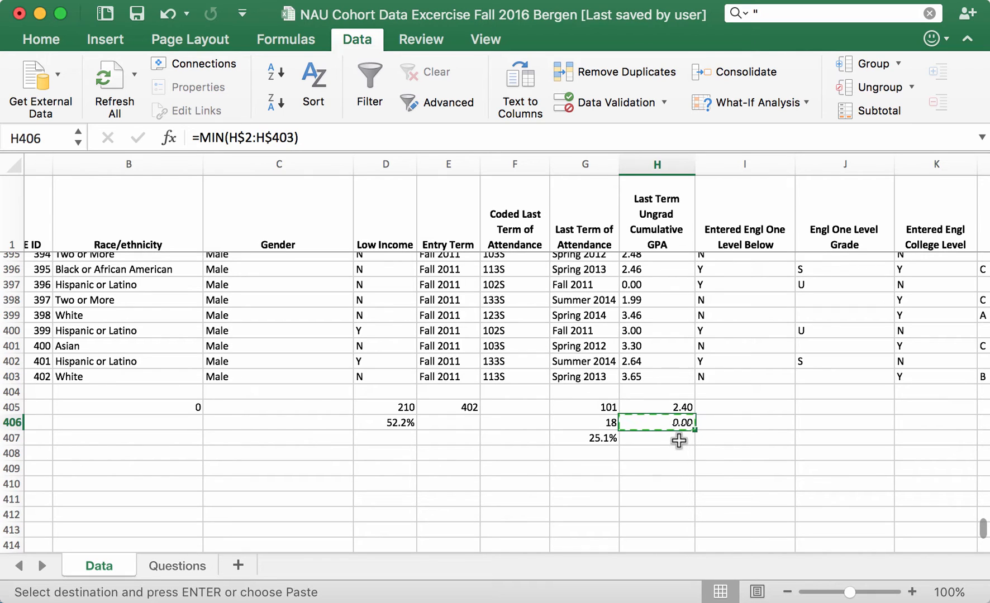
pyautogui.click(680, 441)
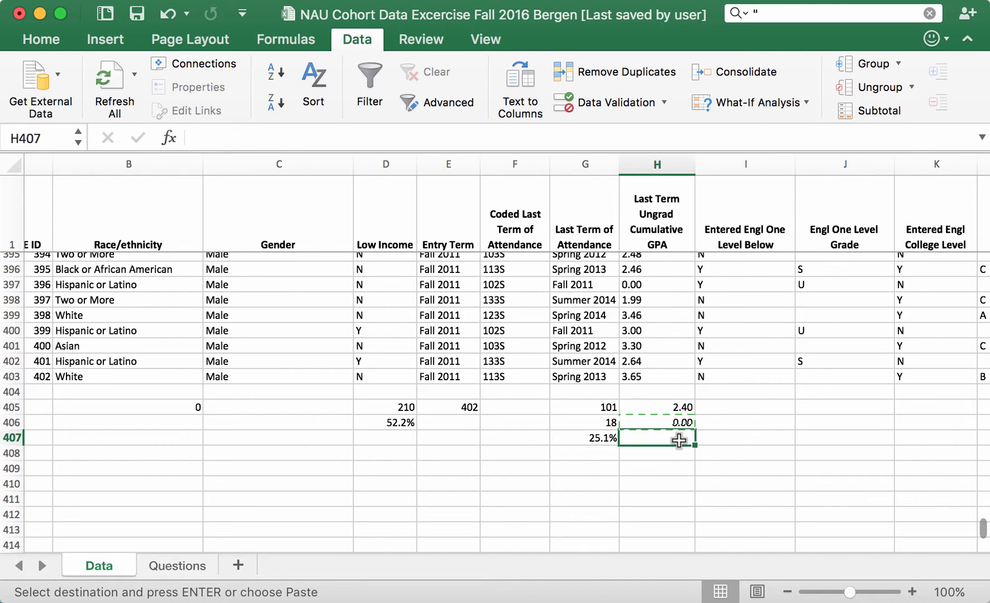
pyautogui.press('super+v')
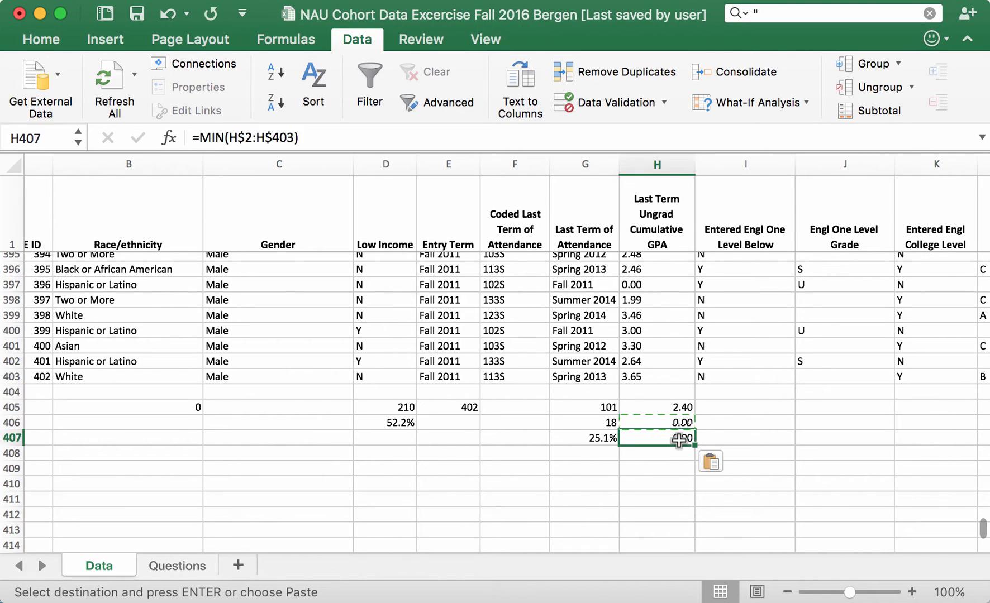
pyautogui.click(668, 494)
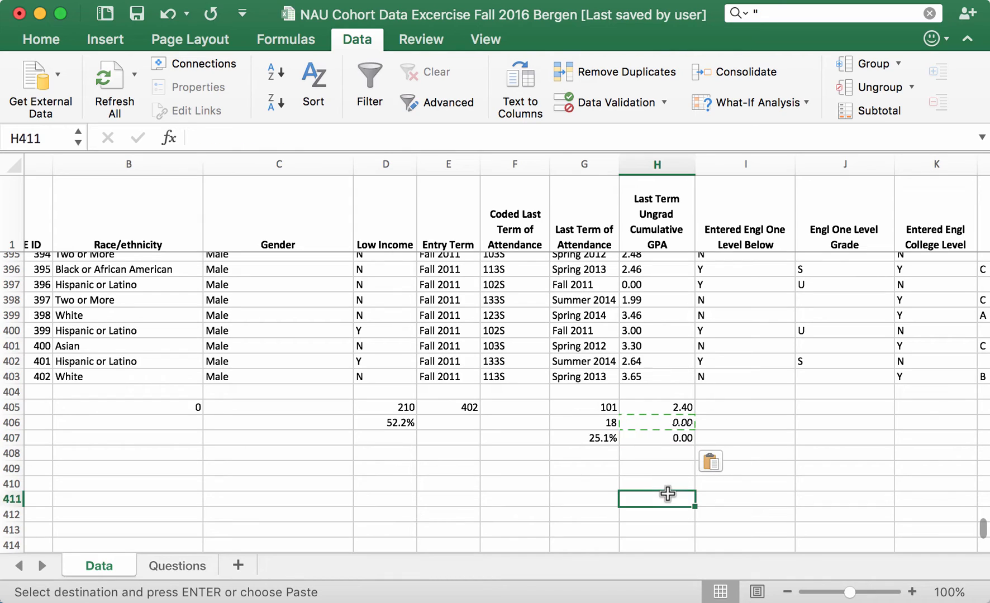
# Replace the MIN function in H407 with STDEV so the formula reads =STDEV(H$2:H$403)
pyautogui.click(669, 438)
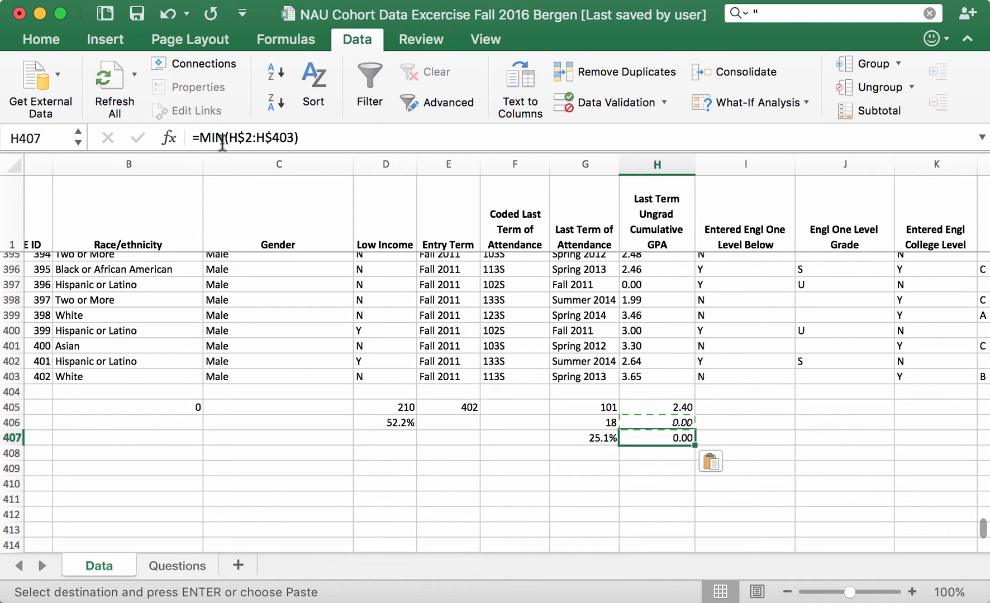
pyautogui.moveTo(225, 139); pyautogui.dragTo(201, 140)
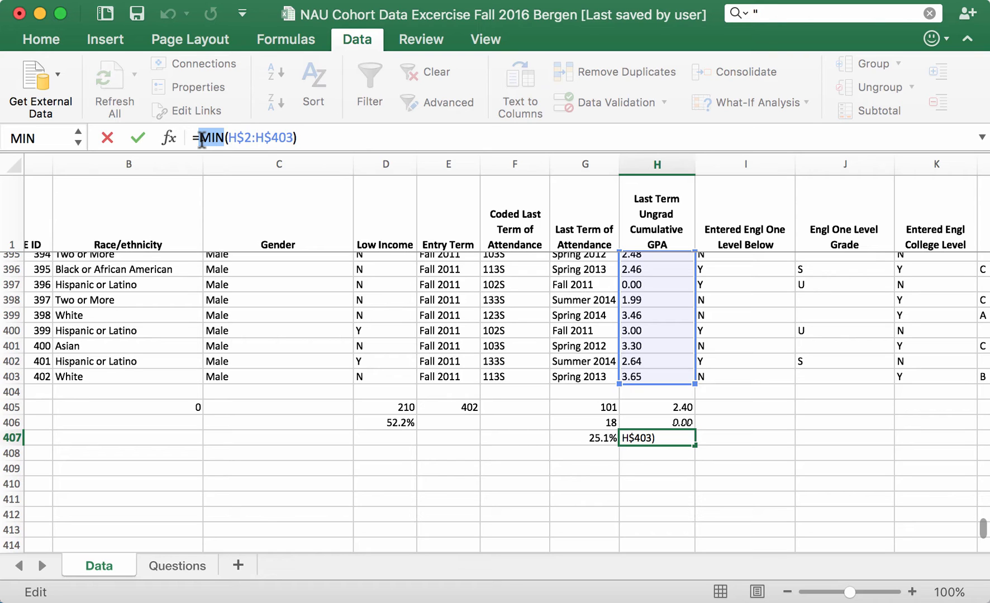
pyautogui.write('st')
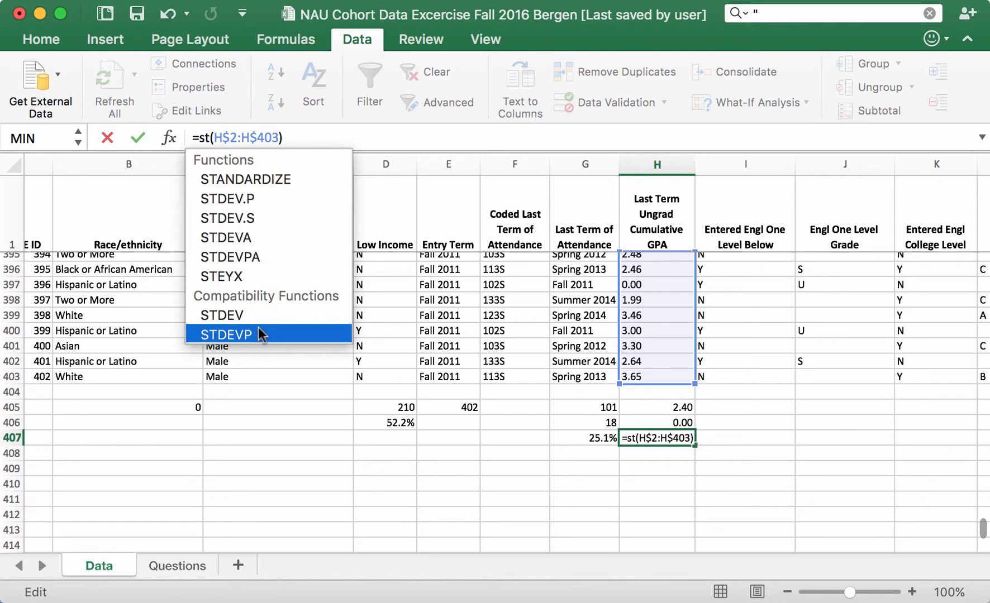
pyautogui.doubleClick(232, 315)
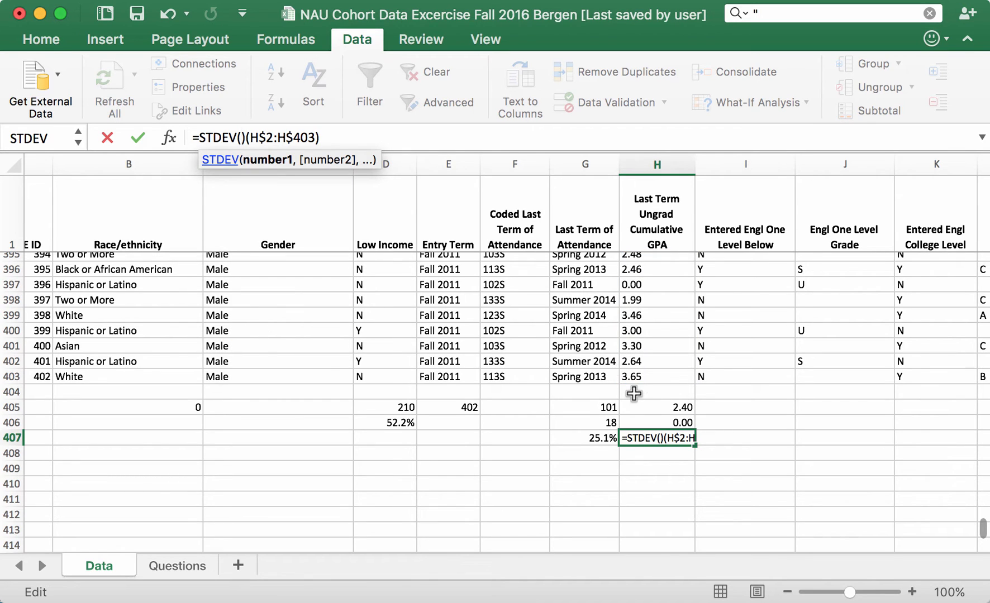
pyautogui.click(246, 138)
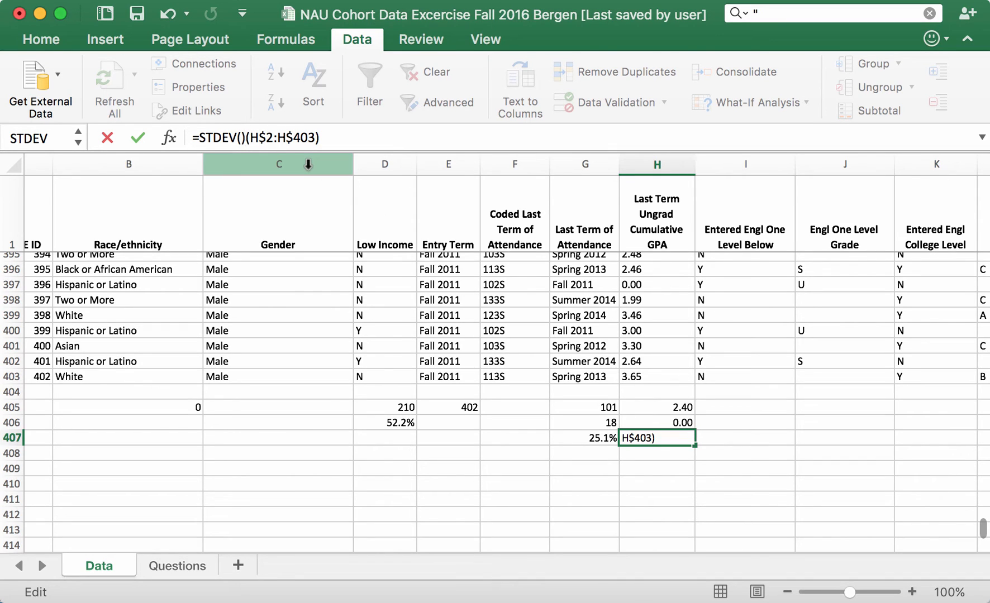
pyautogui.press('BackSpace')
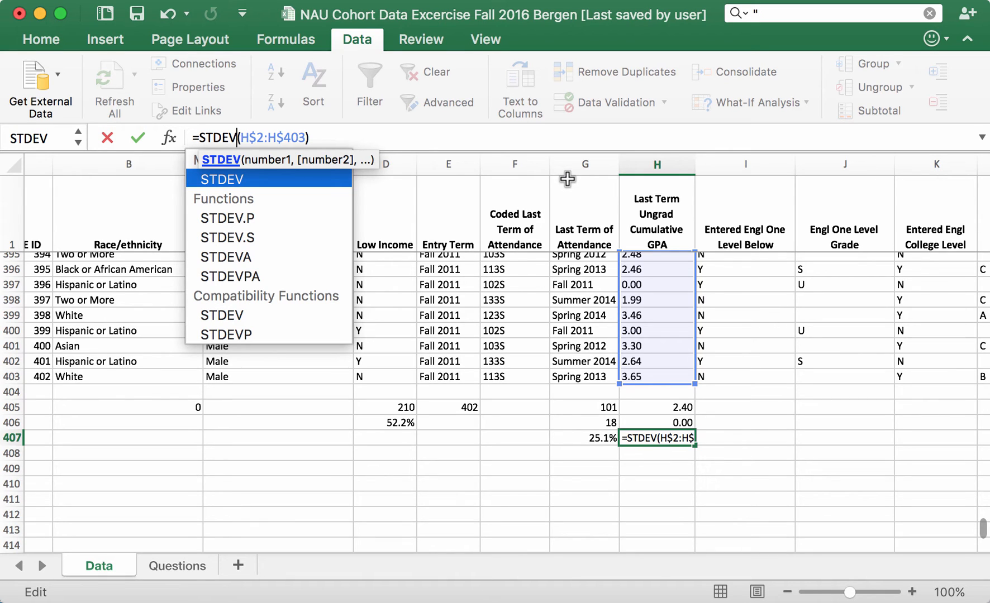
pyautogui.press('Return')
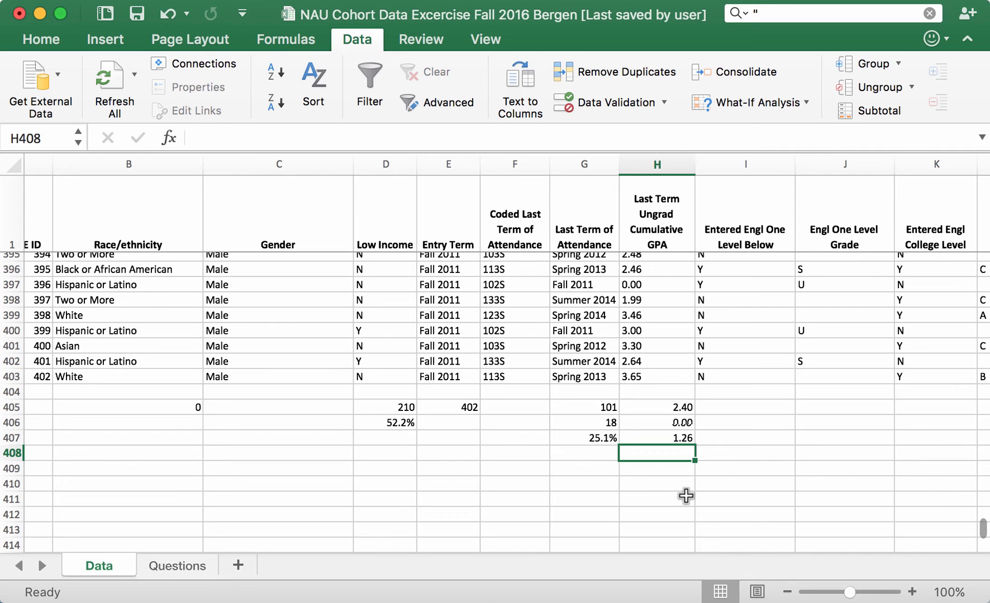
# Look through the math, reading and degree completion columns to find the next one to summarise
pyautogui.hscroll(10, 802, 436)
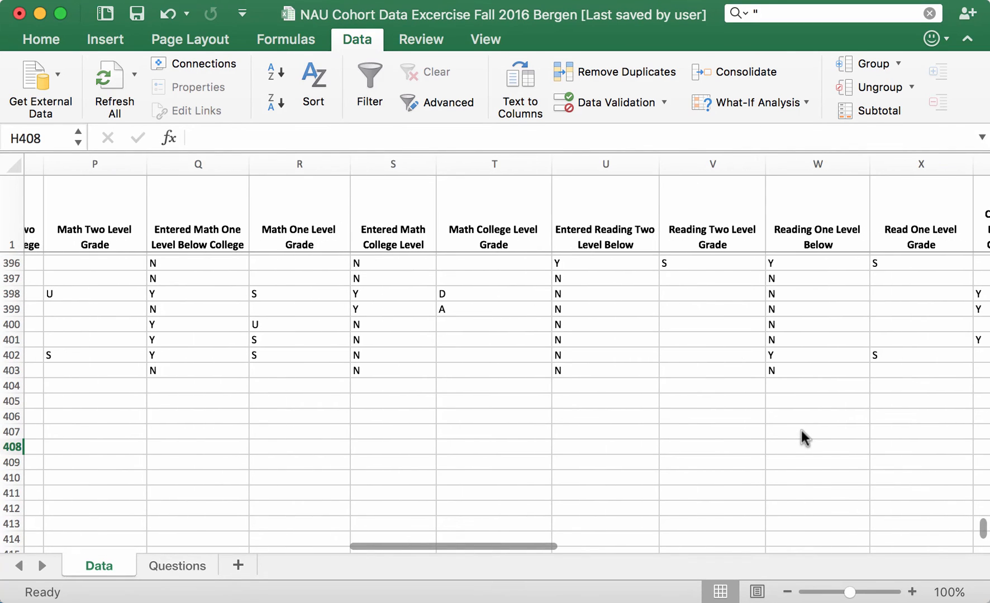
pyautogui.hscroll(3, 803, 438)
pyautogui.scroll(2, 803, 438)
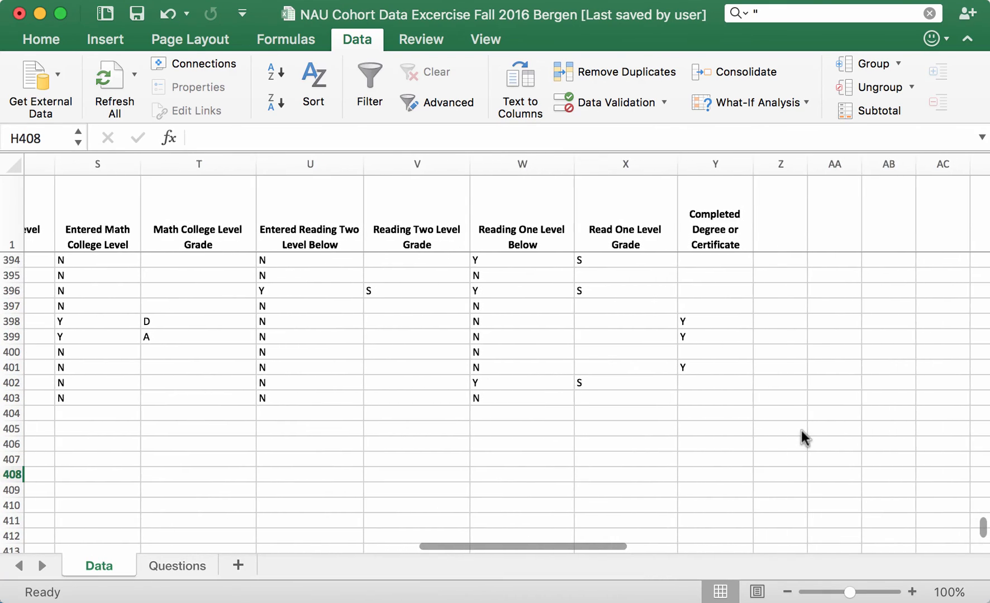
pyautogui.hscroll(-4, 803, 437)
pyautogui.hscroll(-2, 803, 437)
pyautogui.scroll(3, 804, 438)
pyautogui.scroll(-6, 803, 437)
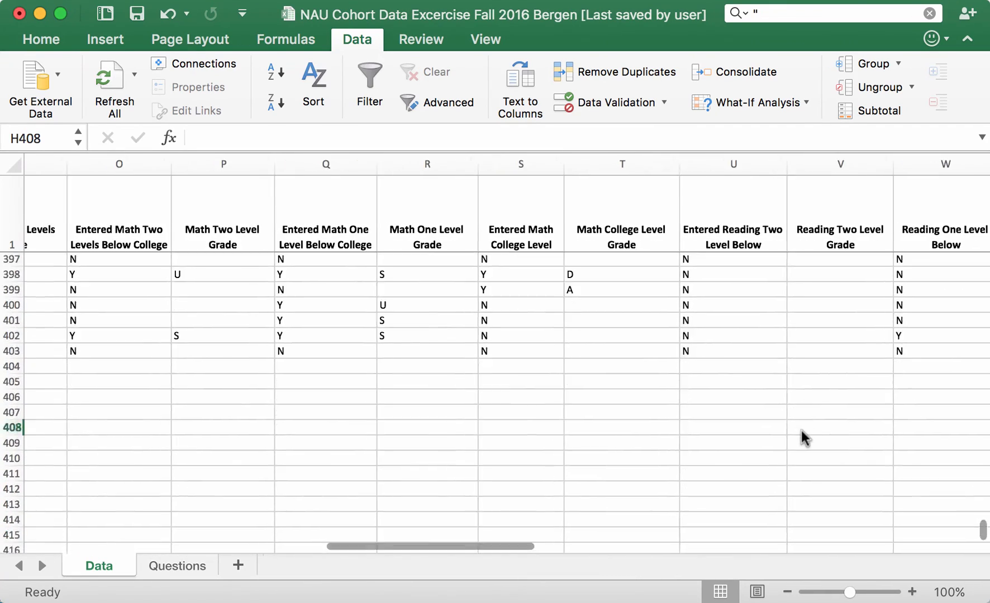
pyautogui.scroll(3, 804, 437)
pyautogui.hscroll(-1, 803, 437)
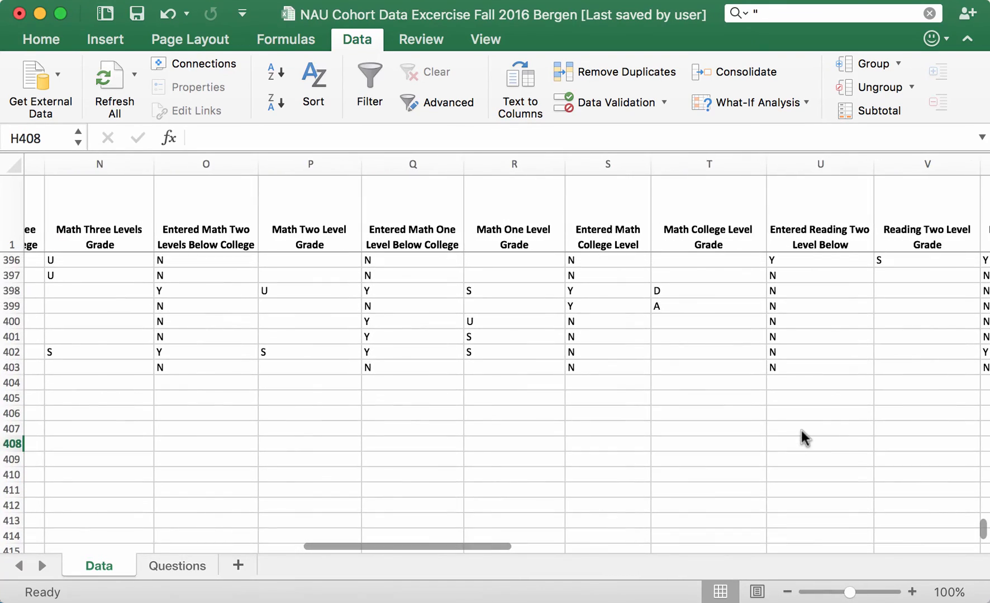
pyautogui.hscroll(-1, 803, 437)
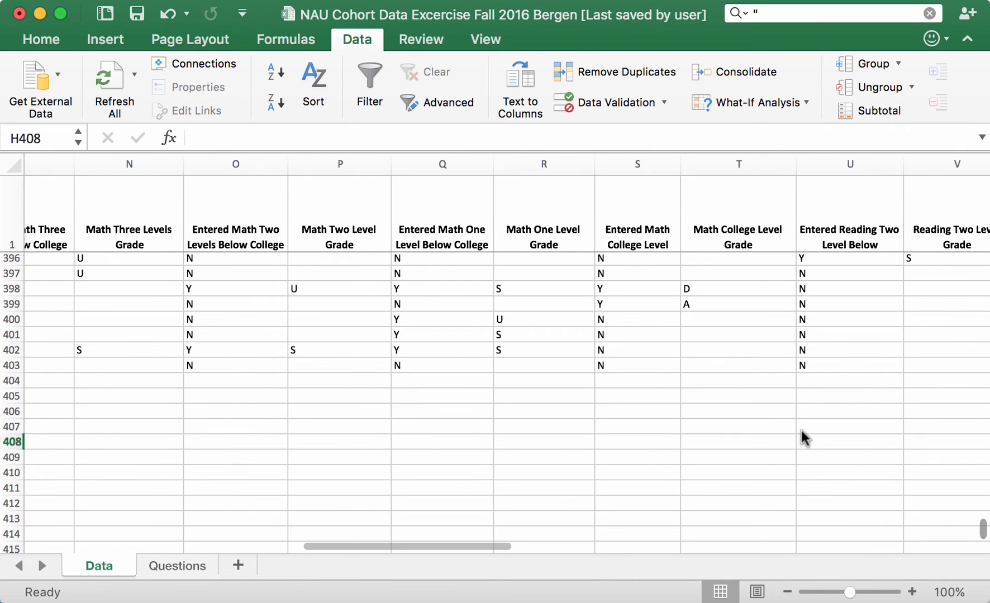
pyautogui.hscroll(-1, 803, 437)
pyautogui.scroll(1, 804, 437)
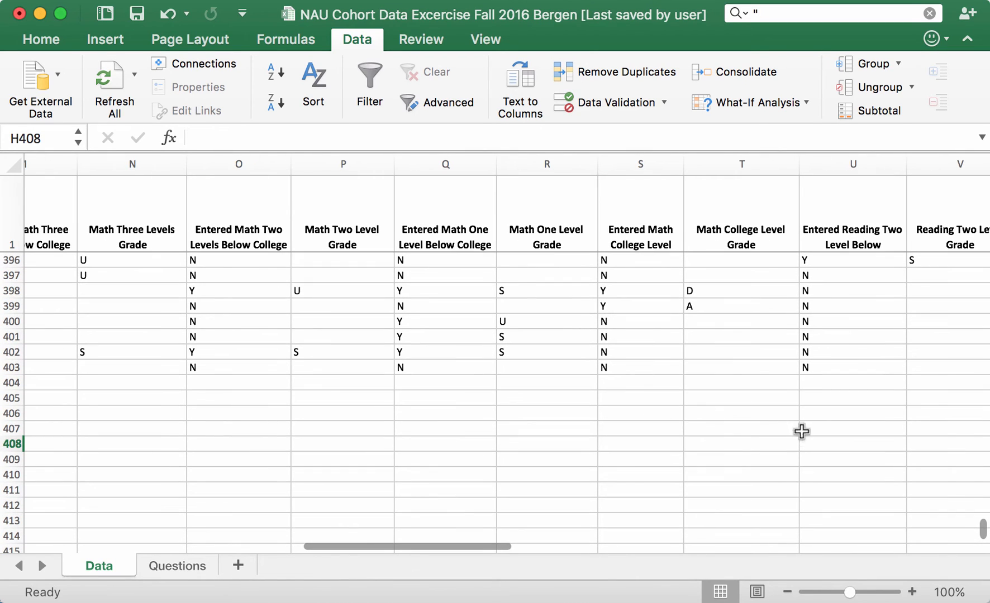
# Enter the formula =COUNTIF(S2:S403, "N") in S405 to count the N entries in the Entered Math College Level column
pyautogui.click(620, 396)
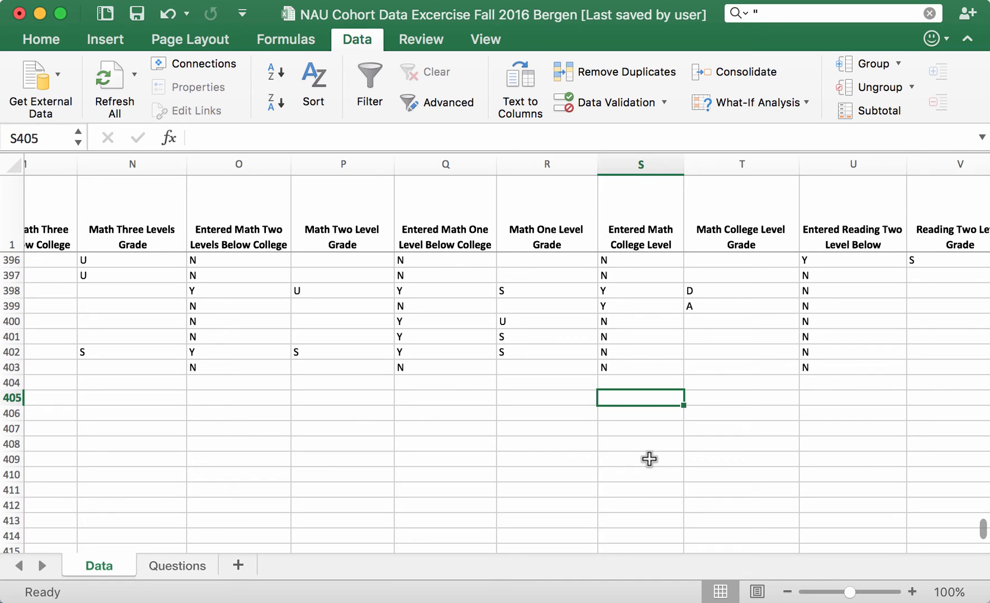
pyautogui.write('=')
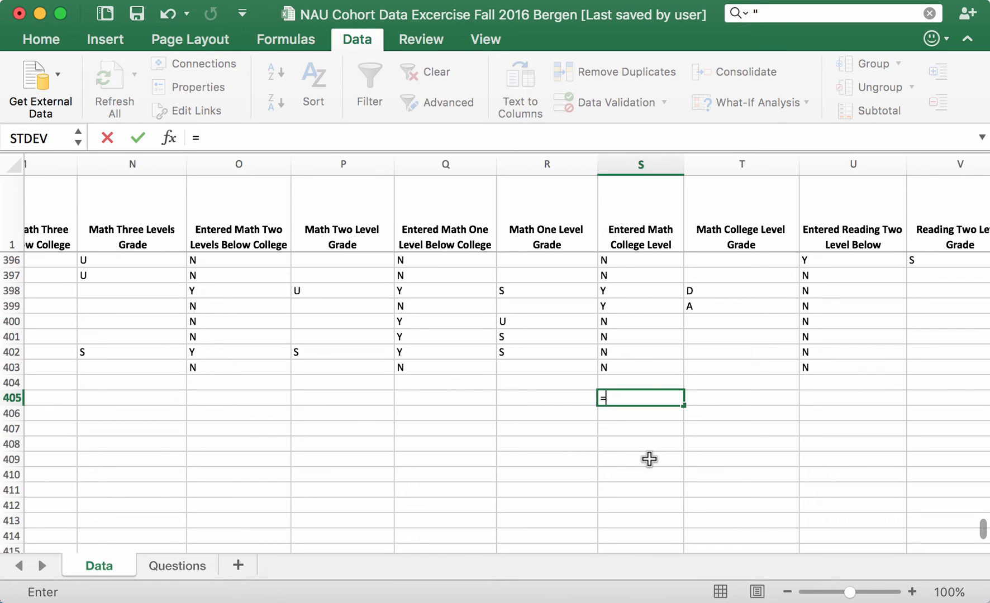
pyautogui.write('vp')
pyautogui.press('BackSpace')
pyautogui.press('BackSpace')
pyautogui.write('co')
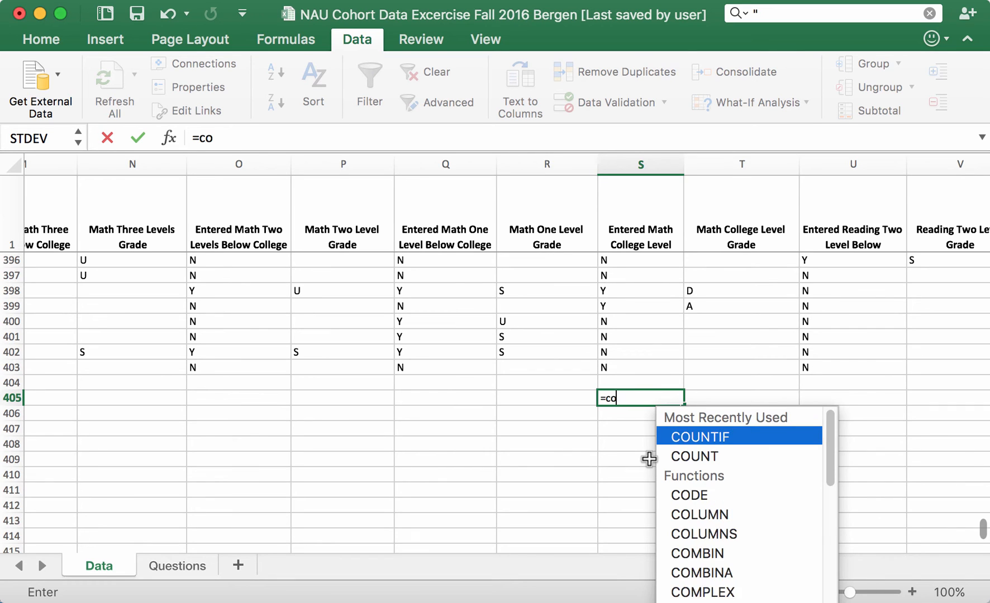
pyautogui.write('untif')
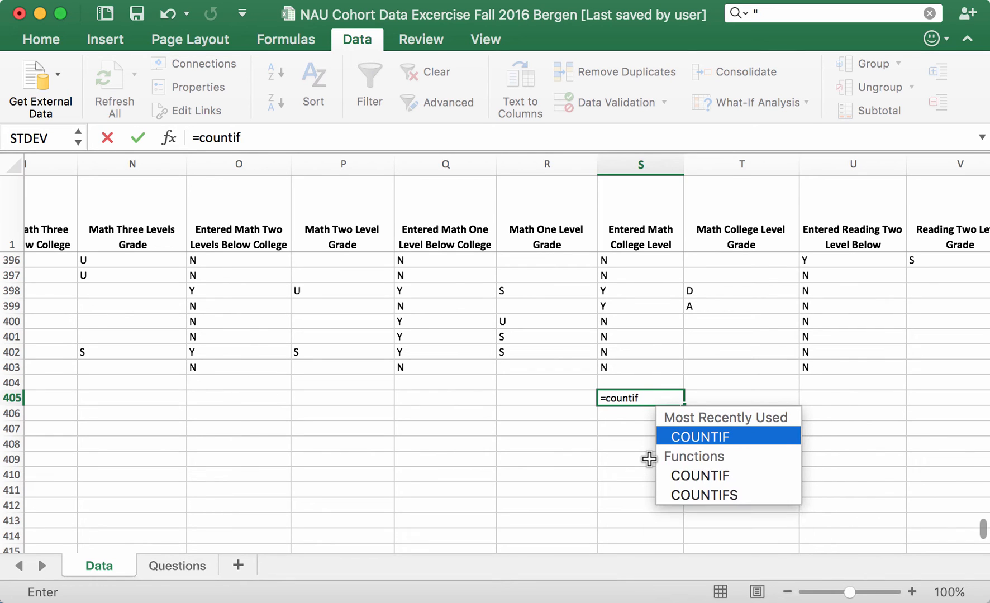
pyautogui.write('(')
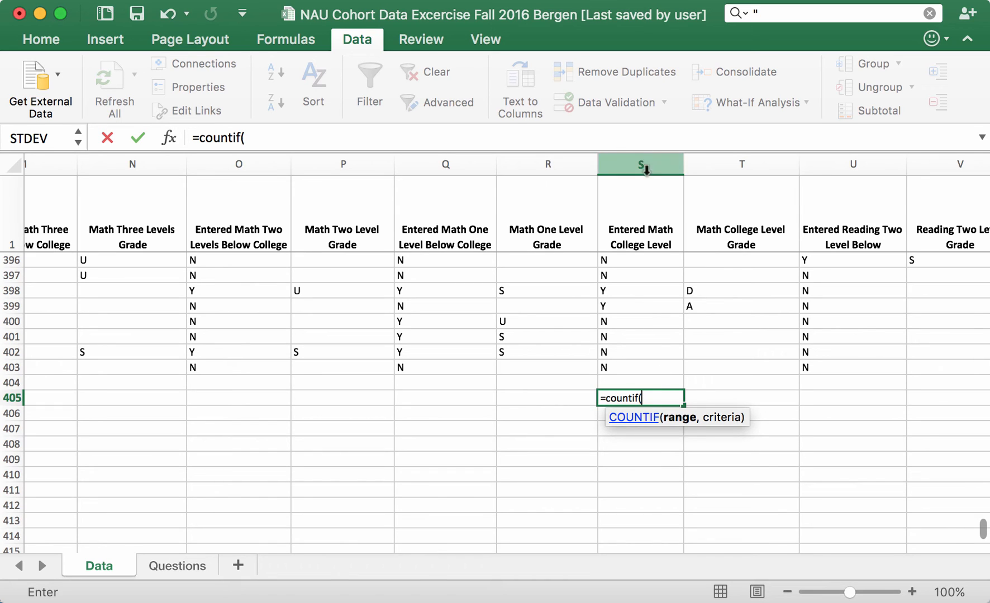
pyautogui.write('S')
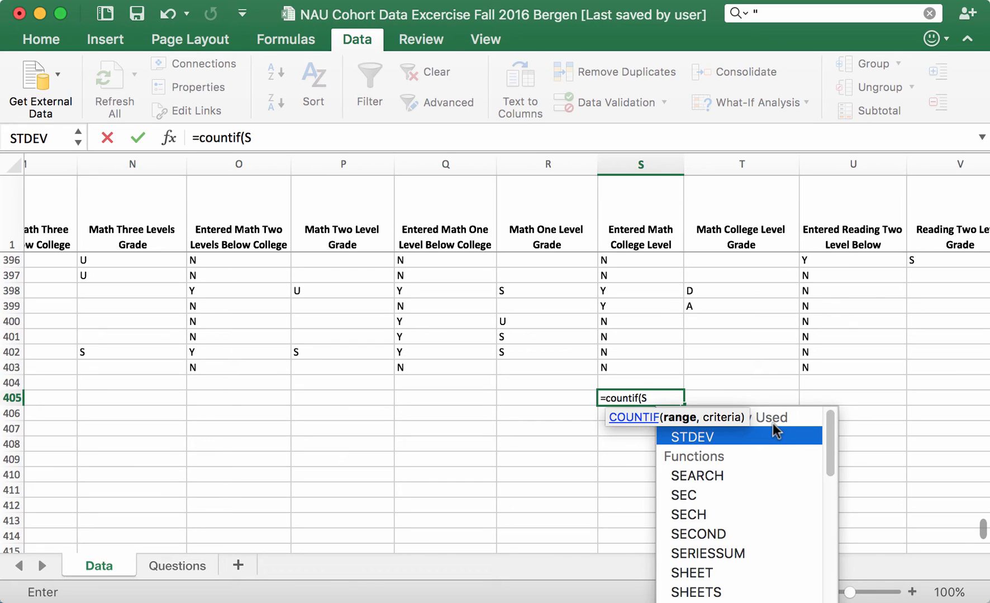
pyautogui.write('2:')
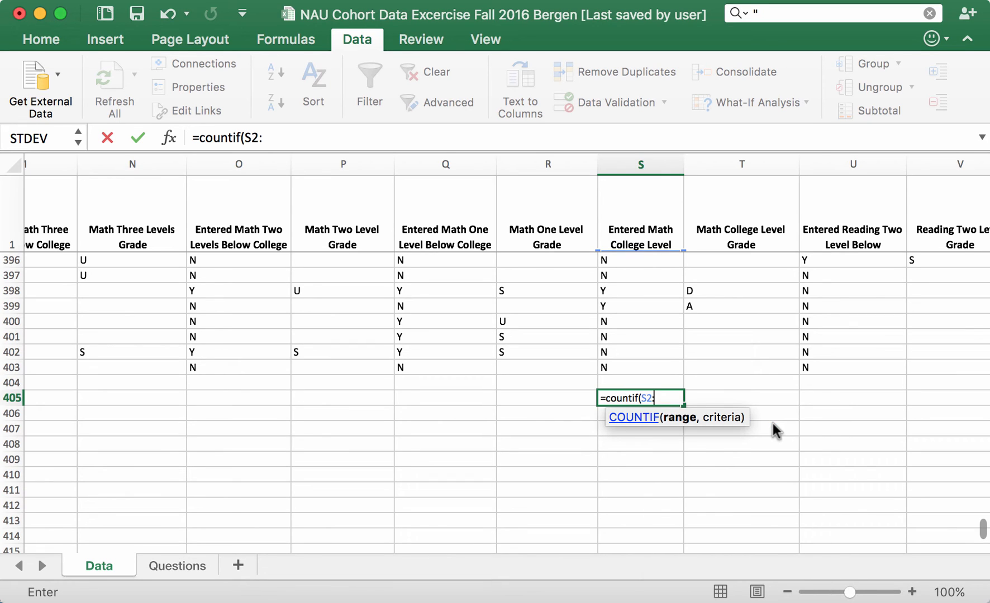
pyautogui.write('s')
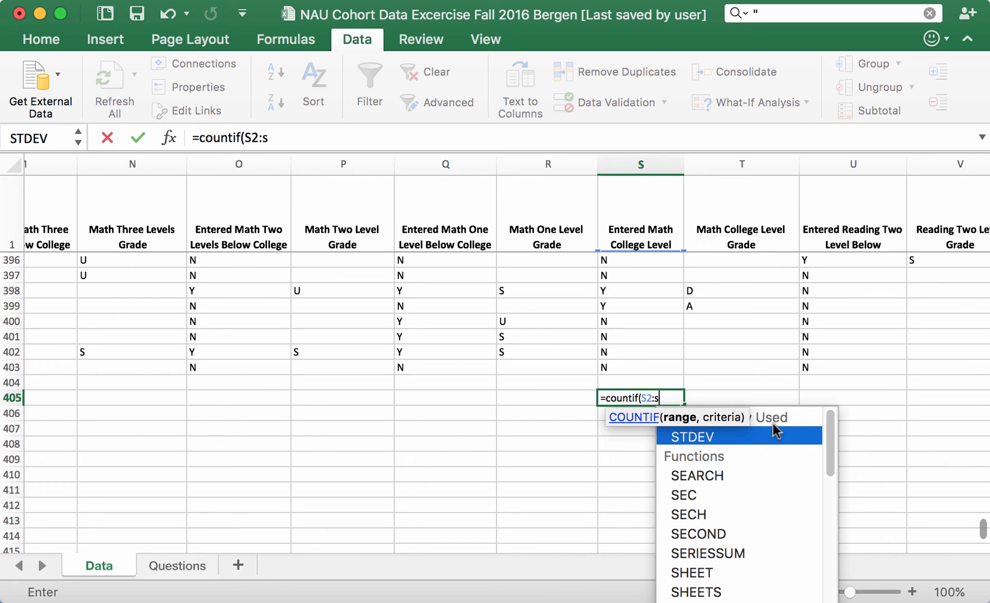
pyautogui.write('403')
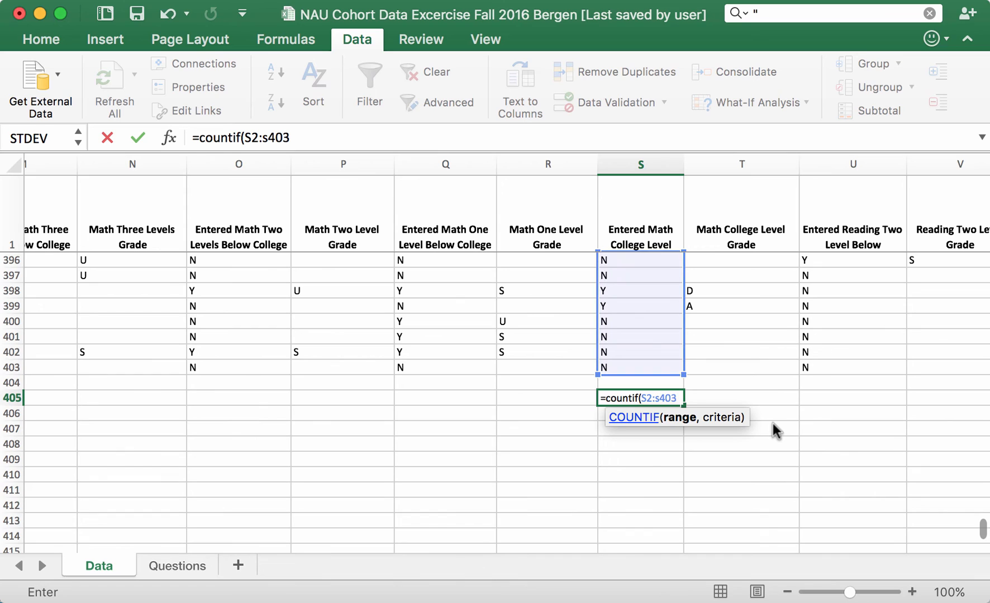
pyautogui.write(',')
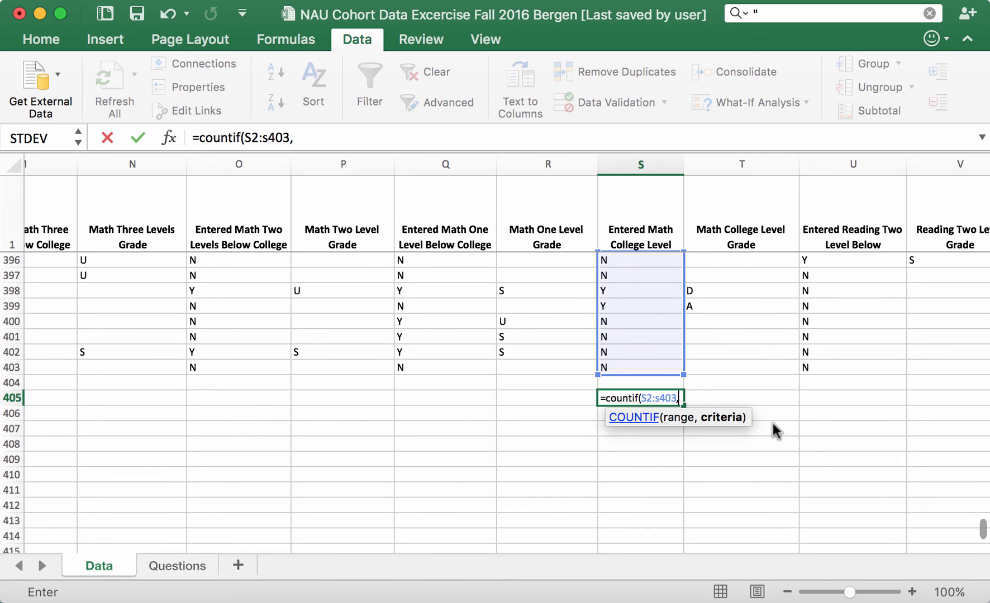
pyautogui.write(' "n')
pyautogui.press('BackSpace')
pyautogui.write('N')
pyautogui.write(')')
pyautogui.press('Return')
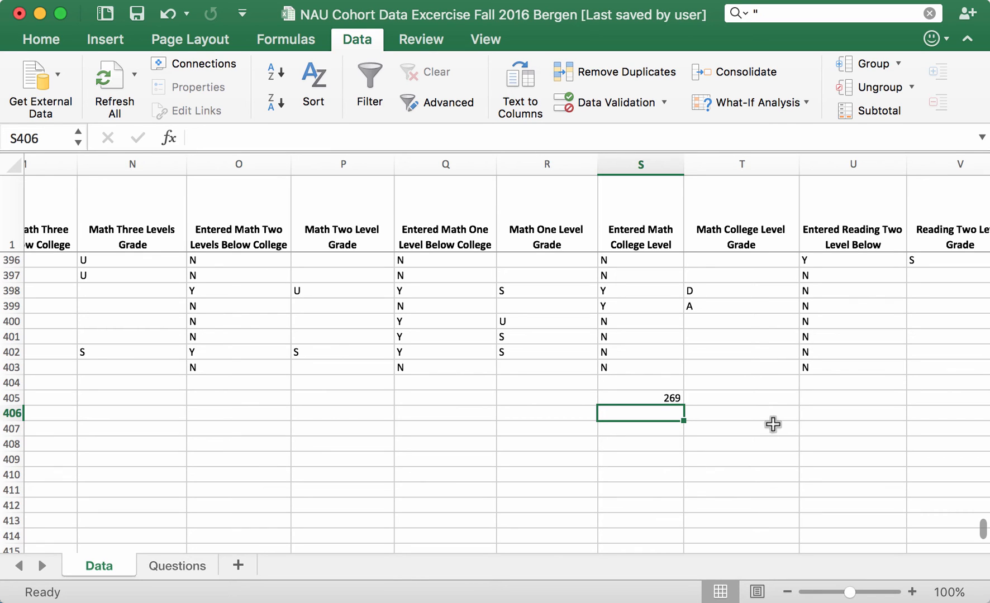
# Change the COUNTIF criterion in S405 to "Y" to count the students who entered college-level math
pyautogui.click(655, 398)
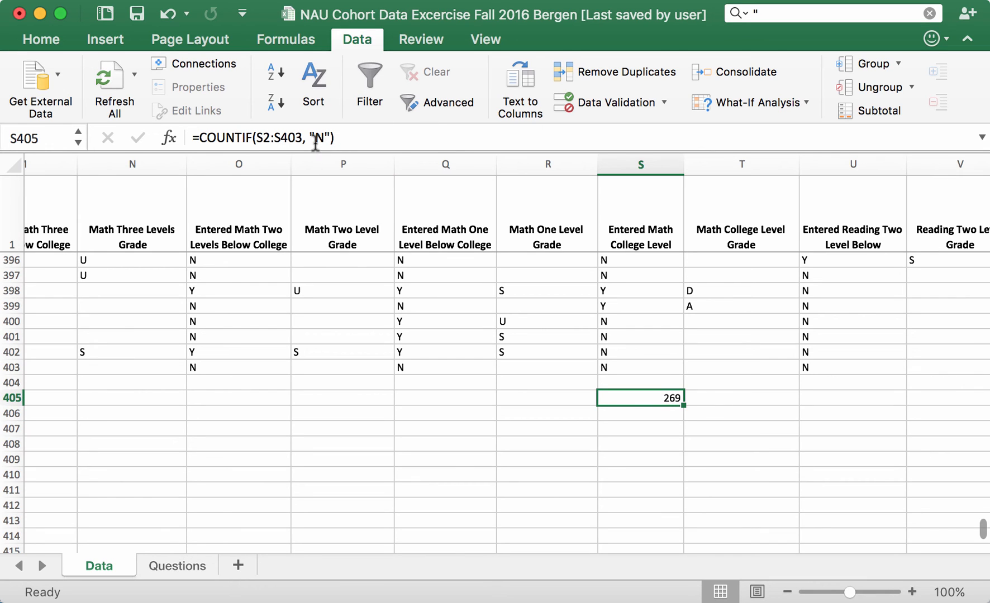
pyautogui.click(317, 140)
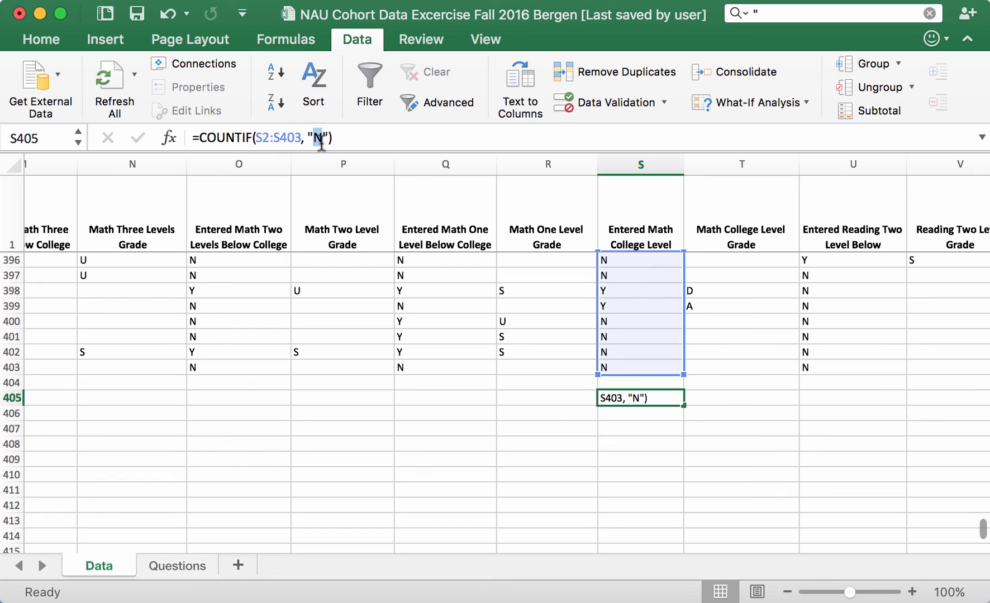
pyautogui.doubleClick(320, 140)
pyautogui.write('Y')
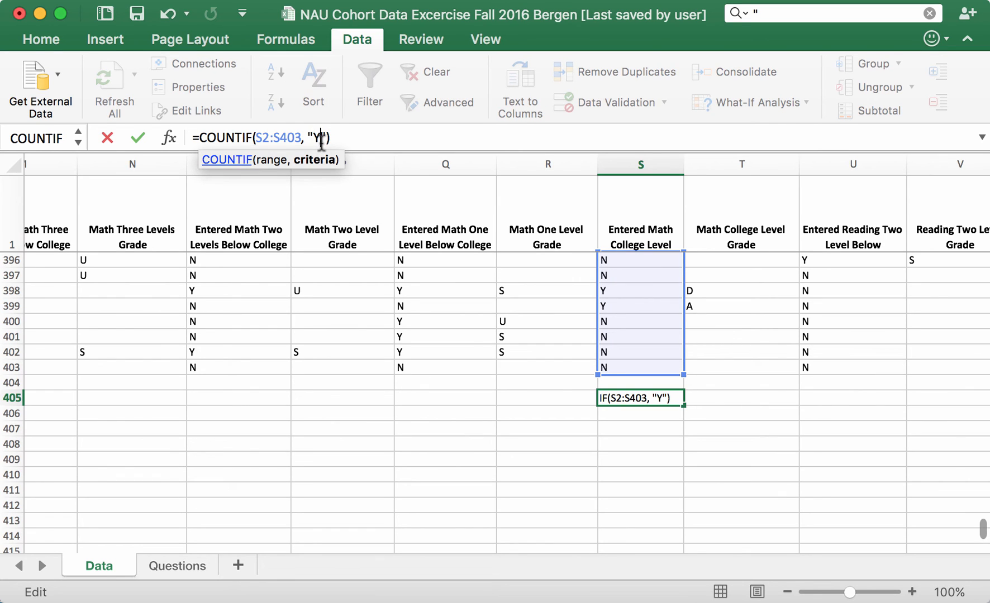
pyautogui.press('Return')
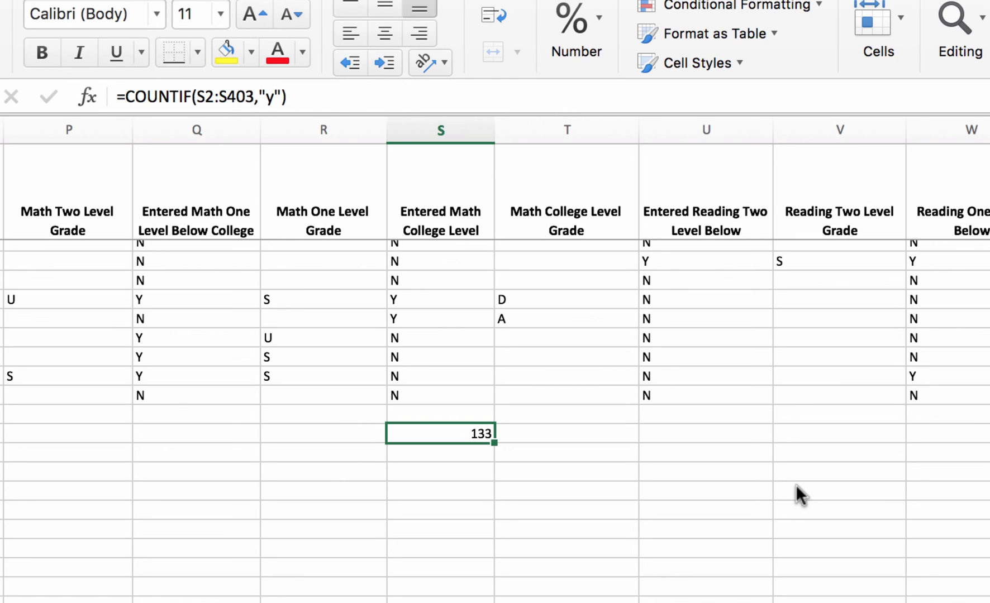
# Enter the formula =S405/402 in S406 to calculate the percentage of students who entered college-level math
pyautogui.click(451, 453)
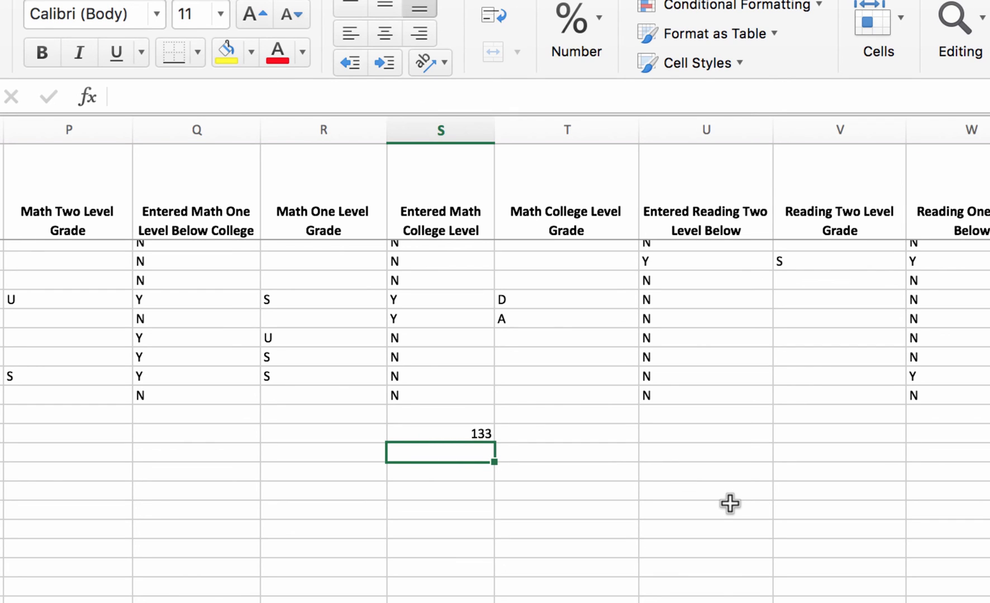
pyautogui.write('=')
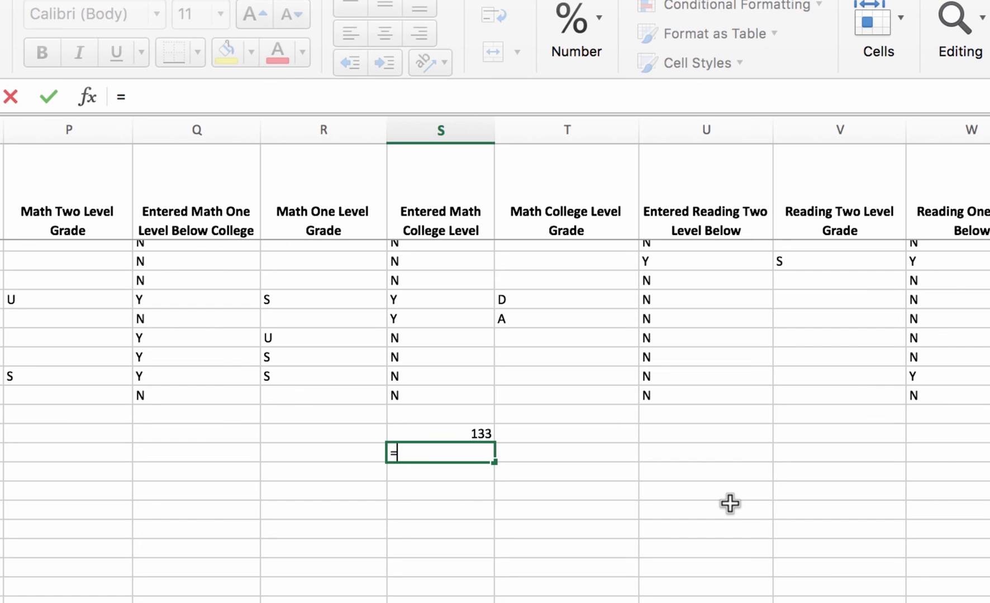
pyautogui.click(468, 430)
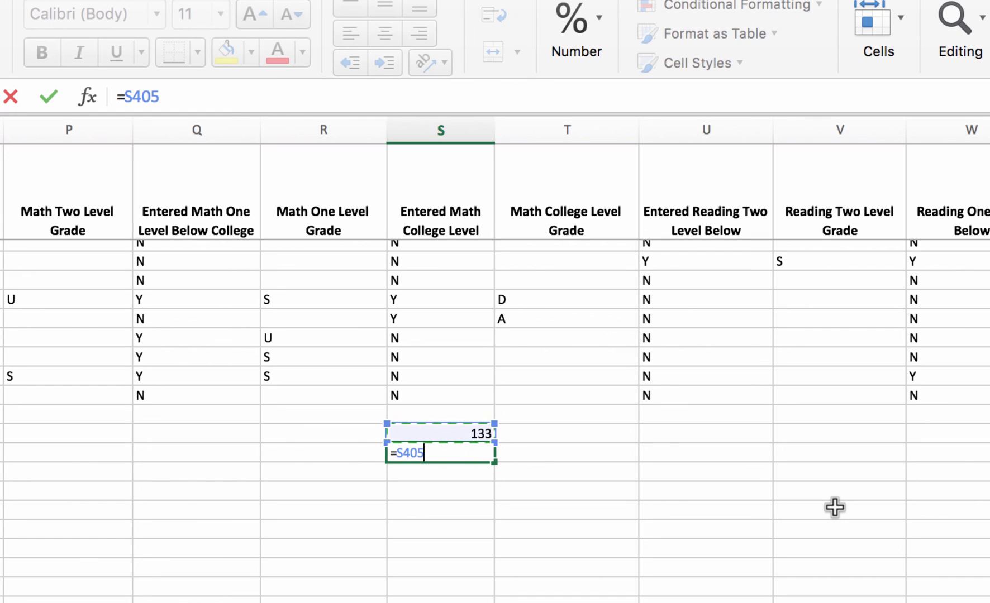
pyautogui.write('/402')
pyautogui.press('Return')
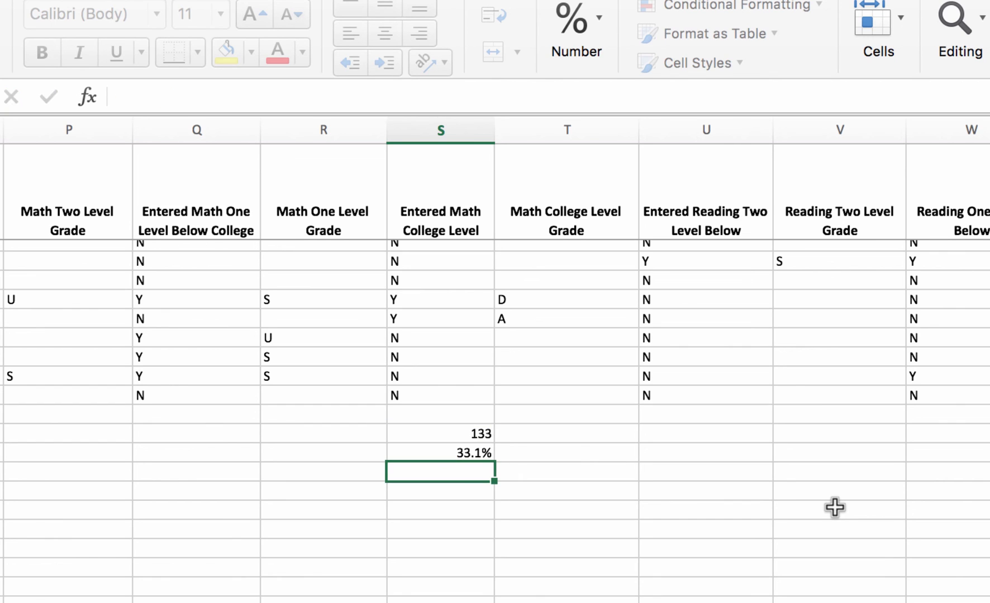